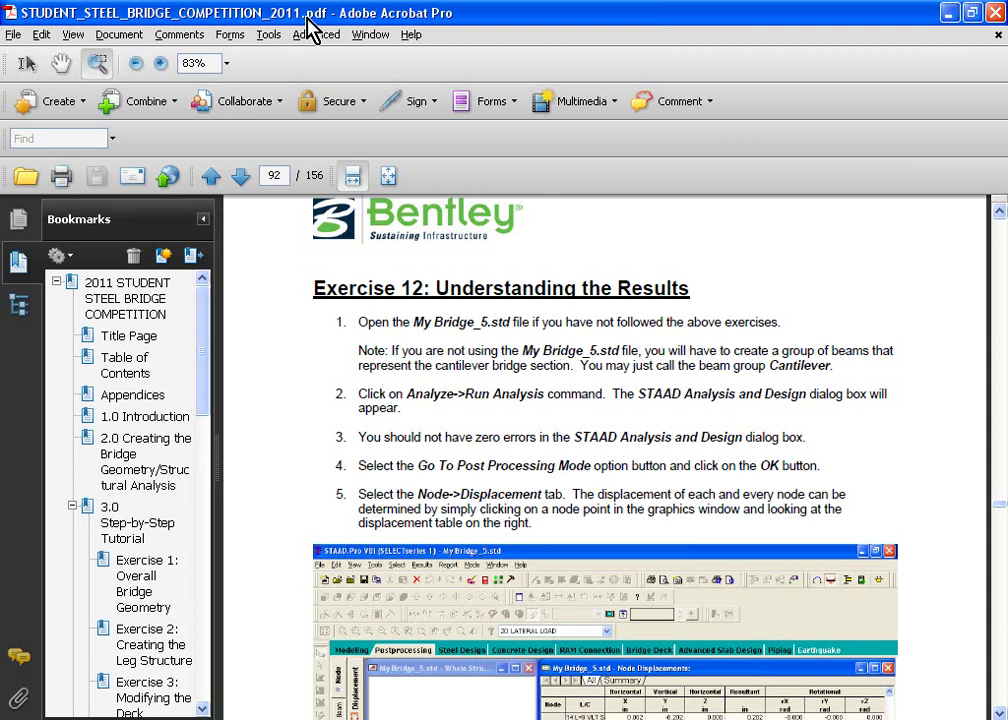
Step: Switch from the exercise PDF to STAAD.Pro and run the analysis on the KH-BRIDGE.std model
double_click(252, 13)
key("alt+Tab")
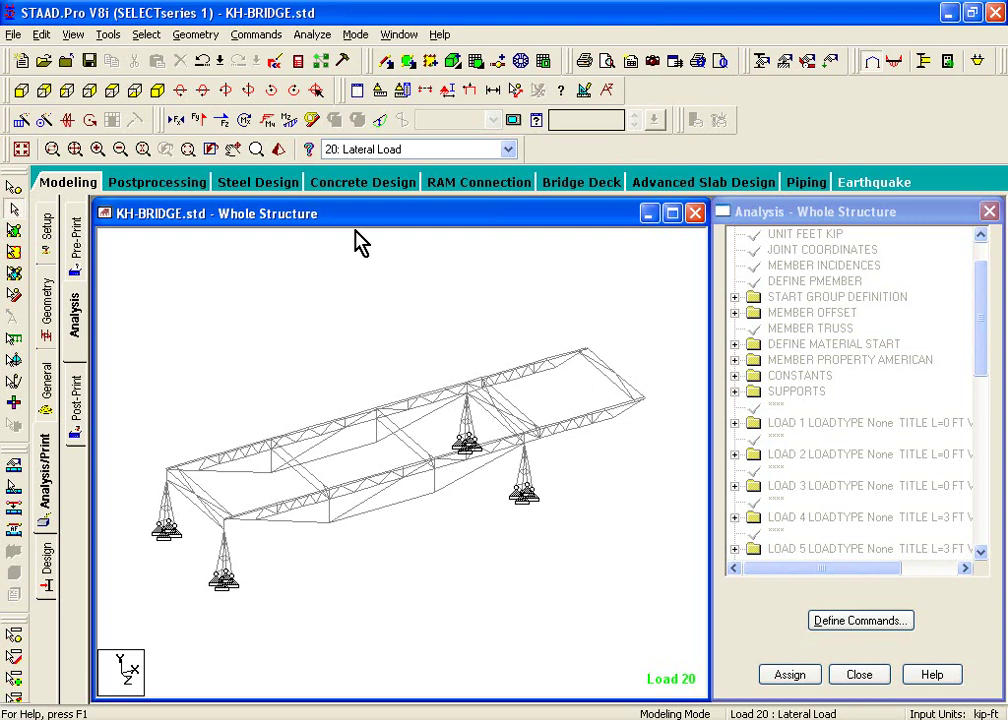
left_click(322, 36)
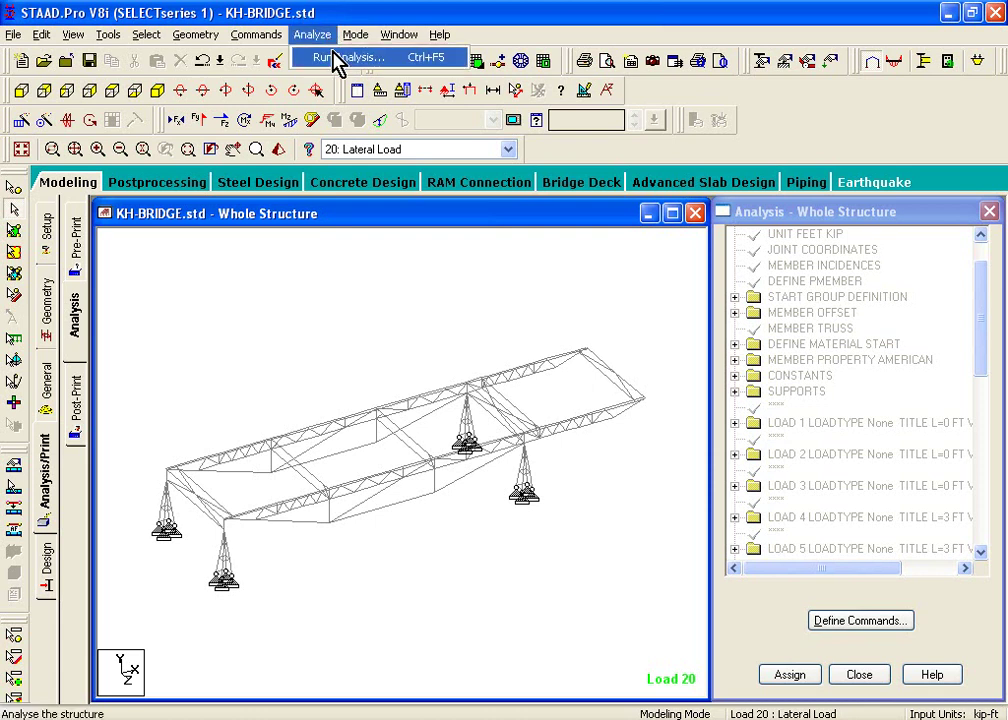
left_click(337, 58)
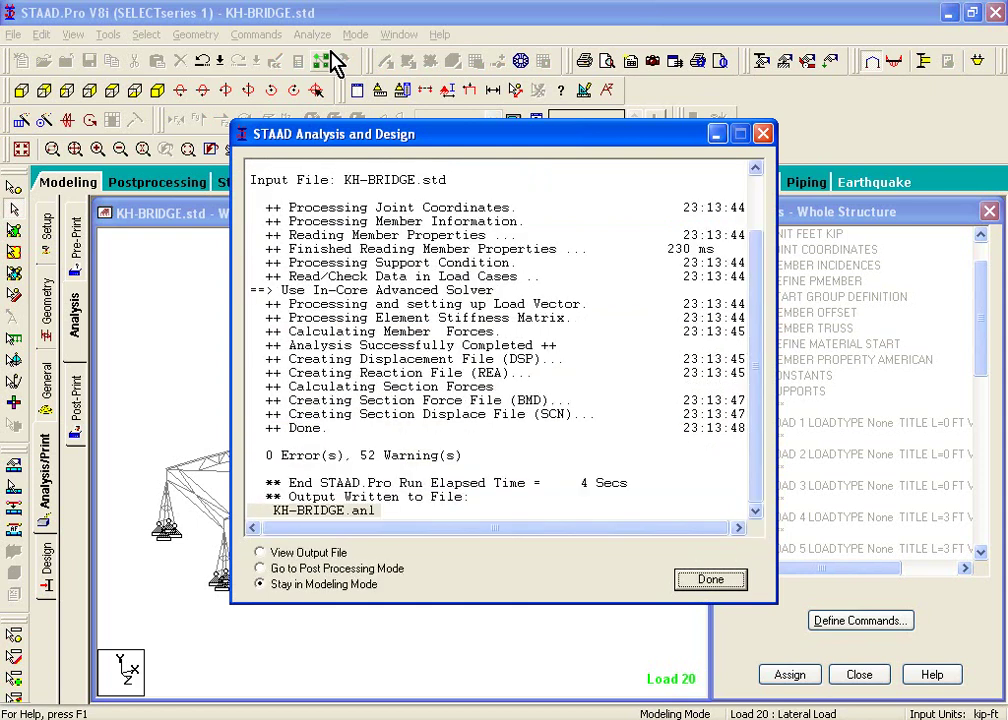
Step: Go to Post Processing Mode with all load cases kept in the selected results envelope
left_click(272, 572)
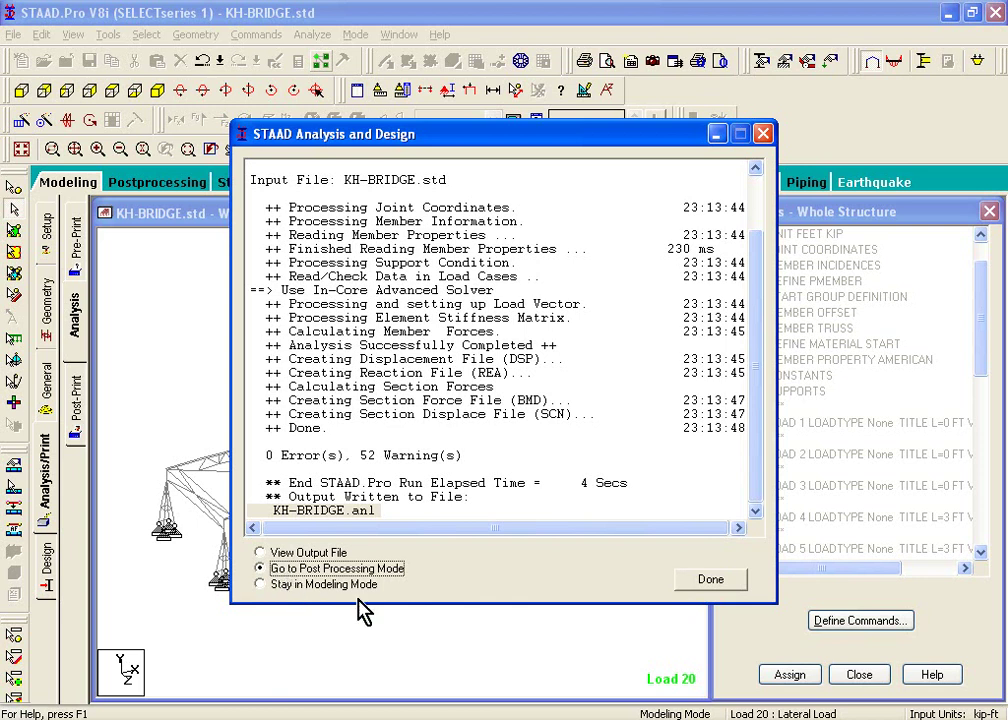
left_click(712, 584)
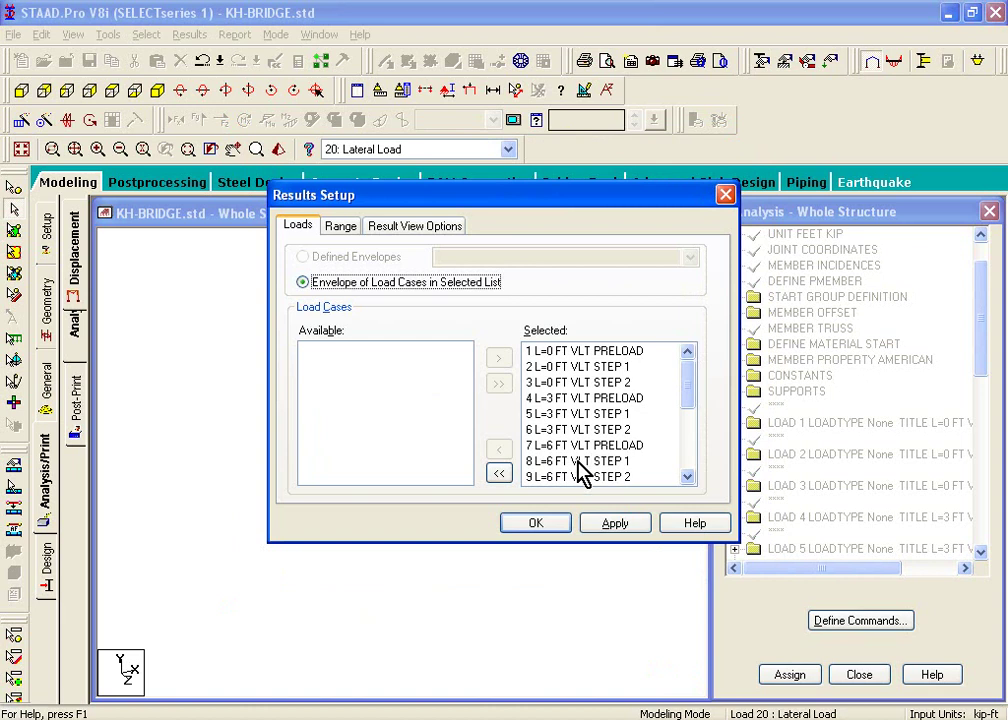
left_click(541, 527)
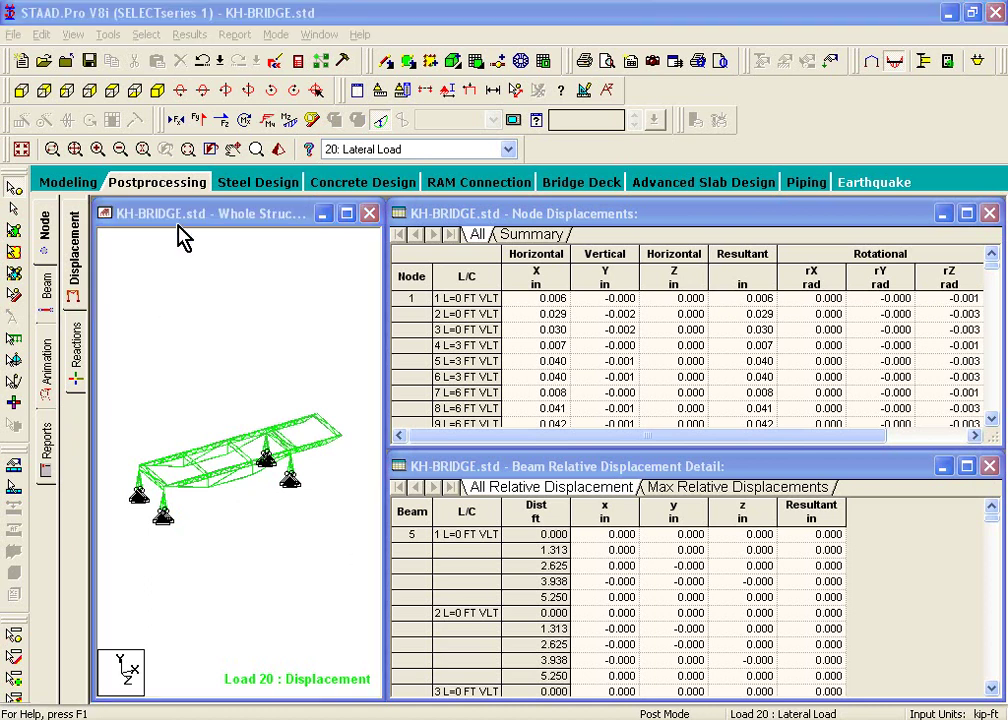
left_click(143, 165)
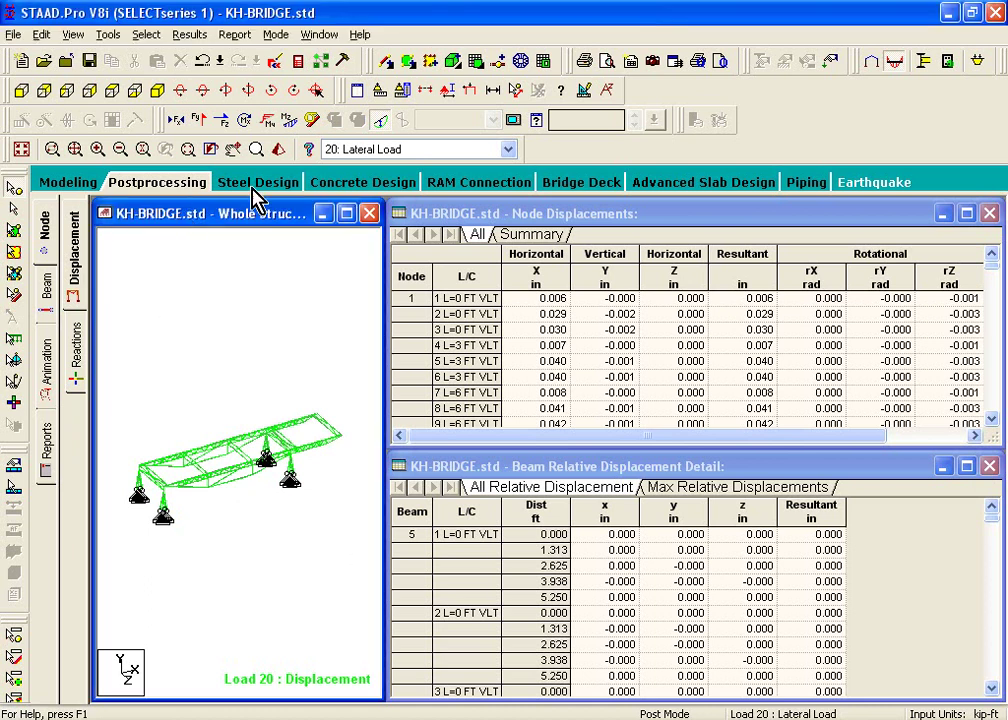
Step: Display the bridge's deflected shape for load case 1: L=0 FT VLT PRELOAD, followed by 2: L=0 FT VLT STEP 1
left_click(358, 155)
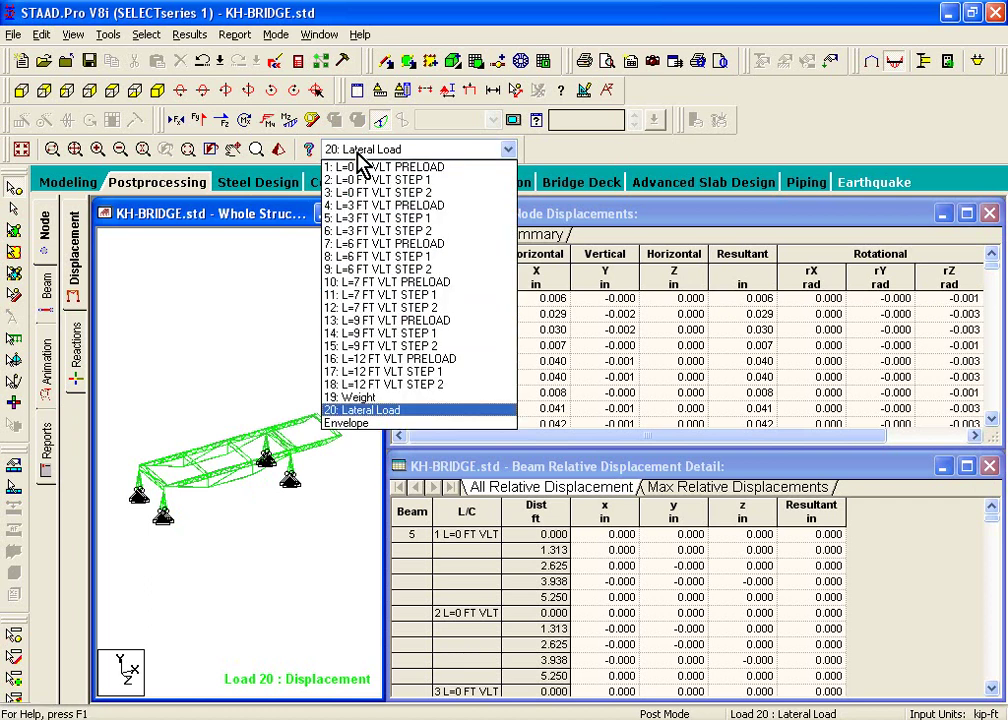
left_click(359, 168)
left_click(358, 153)
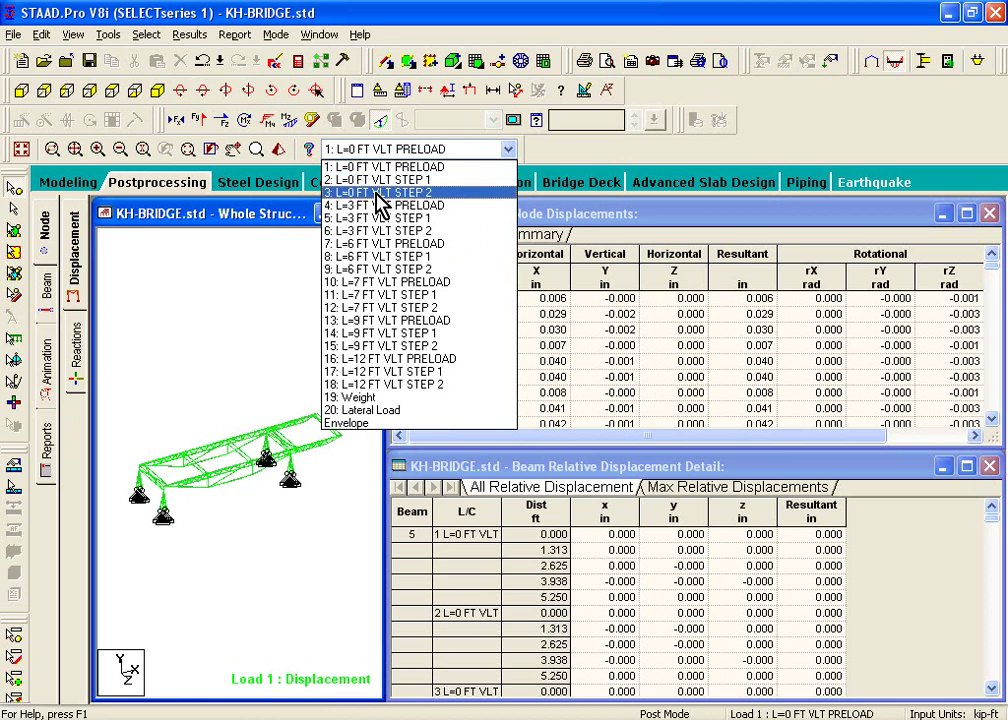
left_click(376, 181)
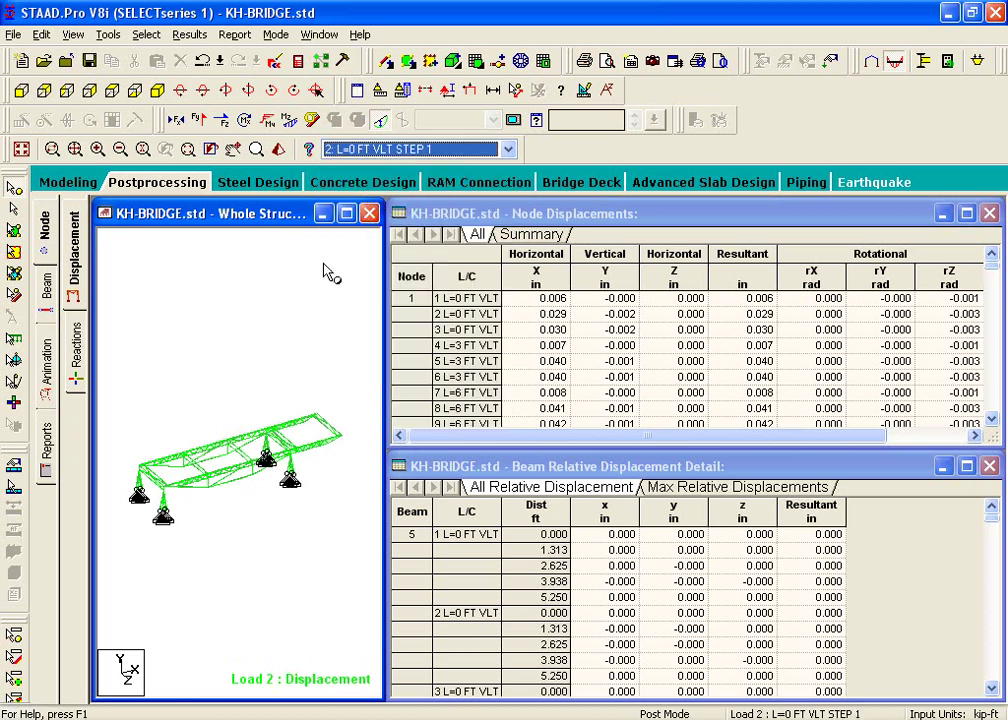
left_click(278, 327)
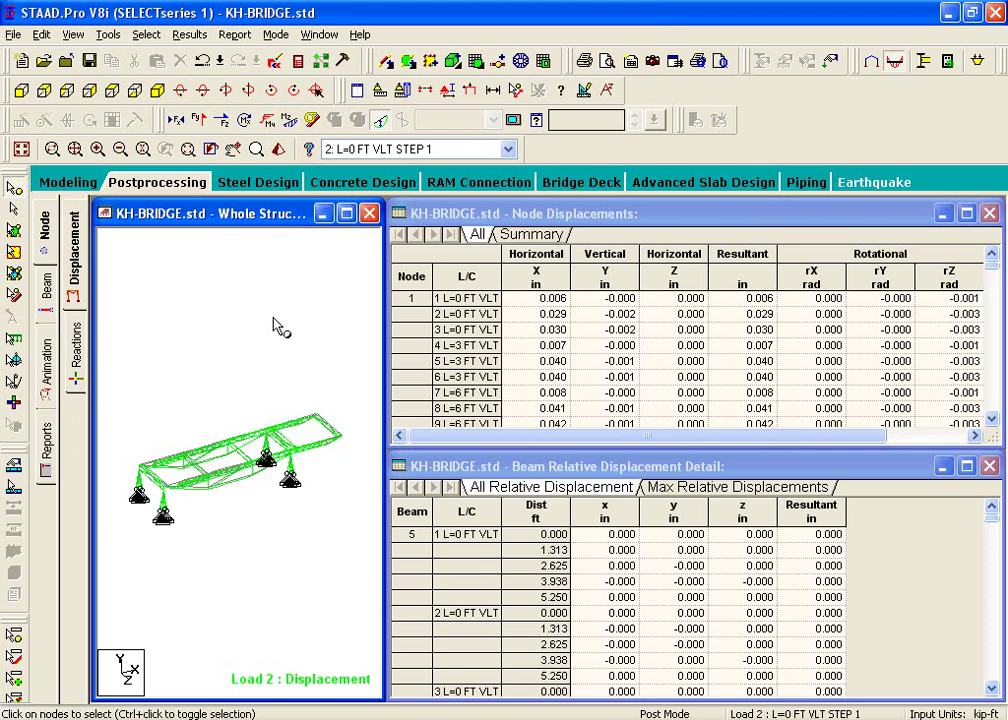
Step: Maximize the whole-structure view and step through the load cases' deflected shapes, stopping at 14: L=9 FT VLT STEP 1
left_click(346, 213)
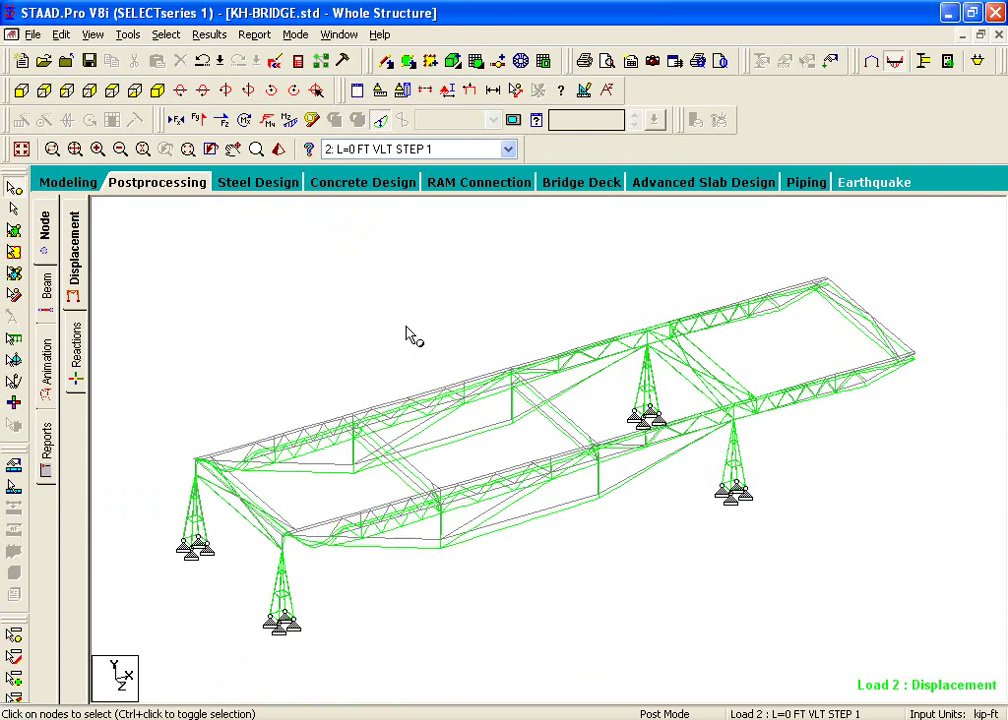
left_click(410, 149)
left_click(437, 184)
key("Down")
key("Down")
key("Down")
key("Down")
key("Down")
key("Down")
key("Down")
key("Down")
key("Down")
key("Down")
key("Down")
key("Down")
key("Down")
key("Down")
key("Down")
key("Up")
key("Up")
key("Up")
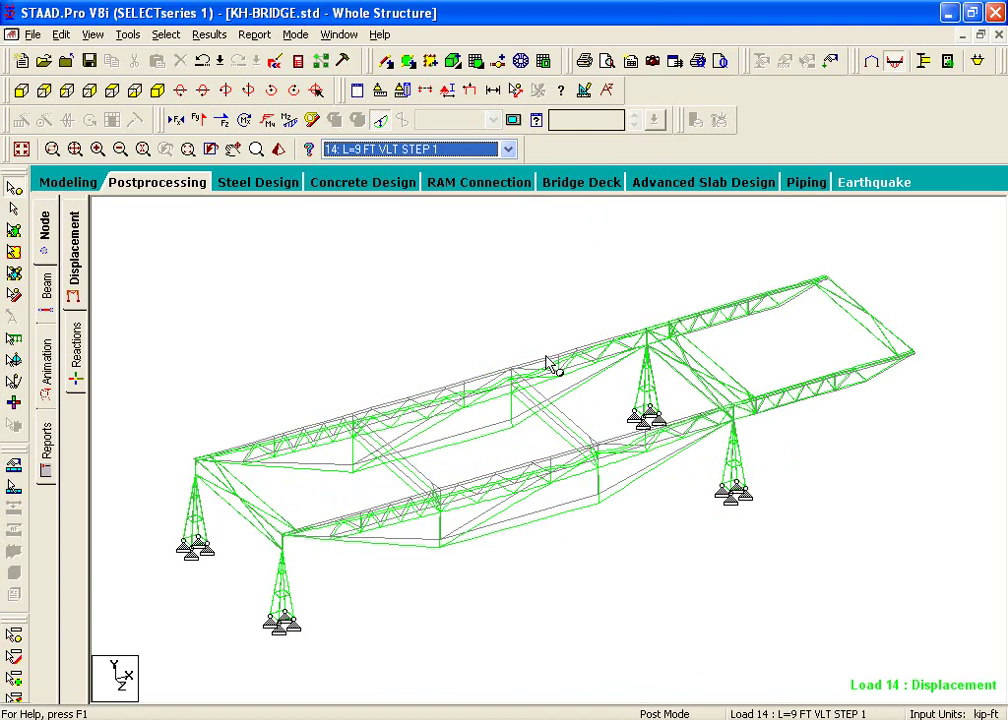
Step: Show the applied loads on the deflected bridge and step through the load cases to 9: L=6 FT VLT STEP 2
left_click(466, 92)
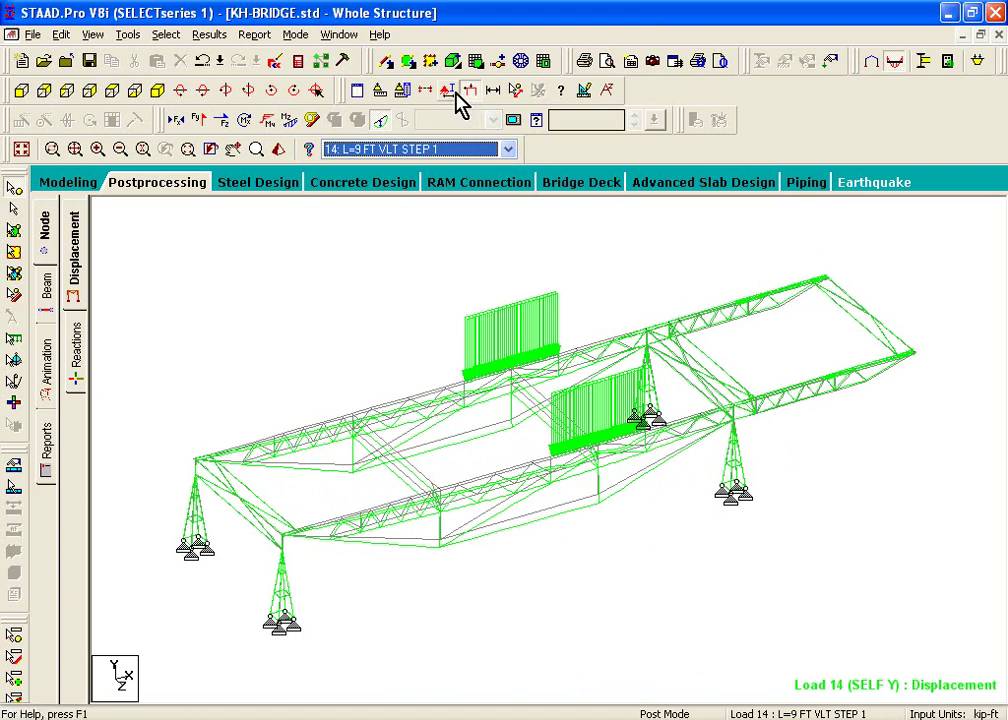
key("Up")
key("Down")
key("Down")
key("Down")
key("Down")
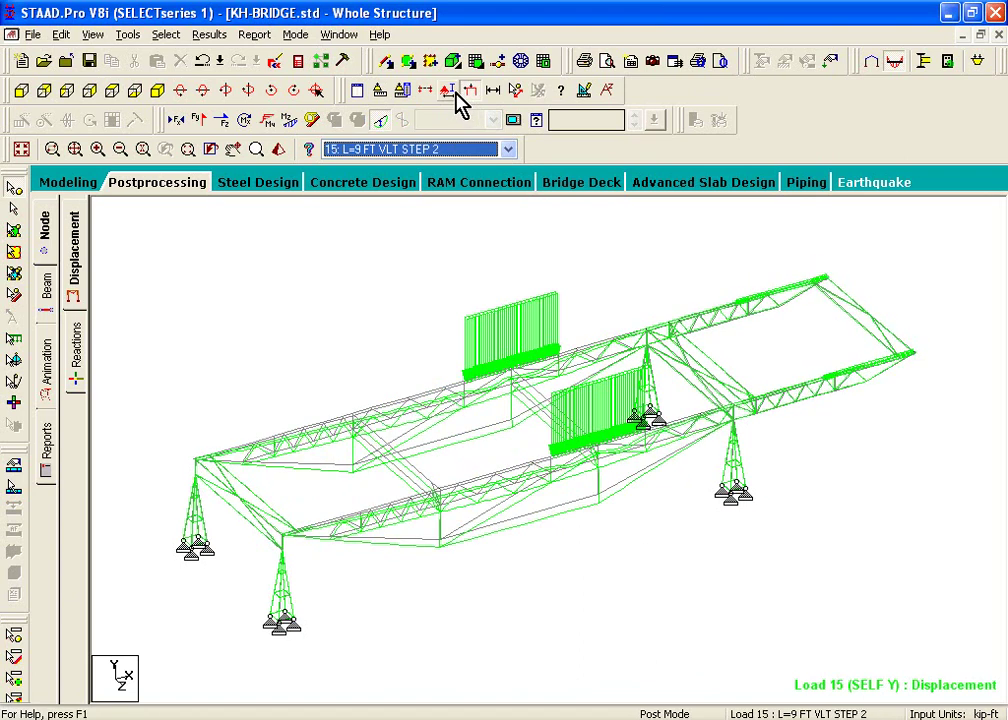
key("Up")
key("Up")
key("Up")
key("Up")
key("Up")
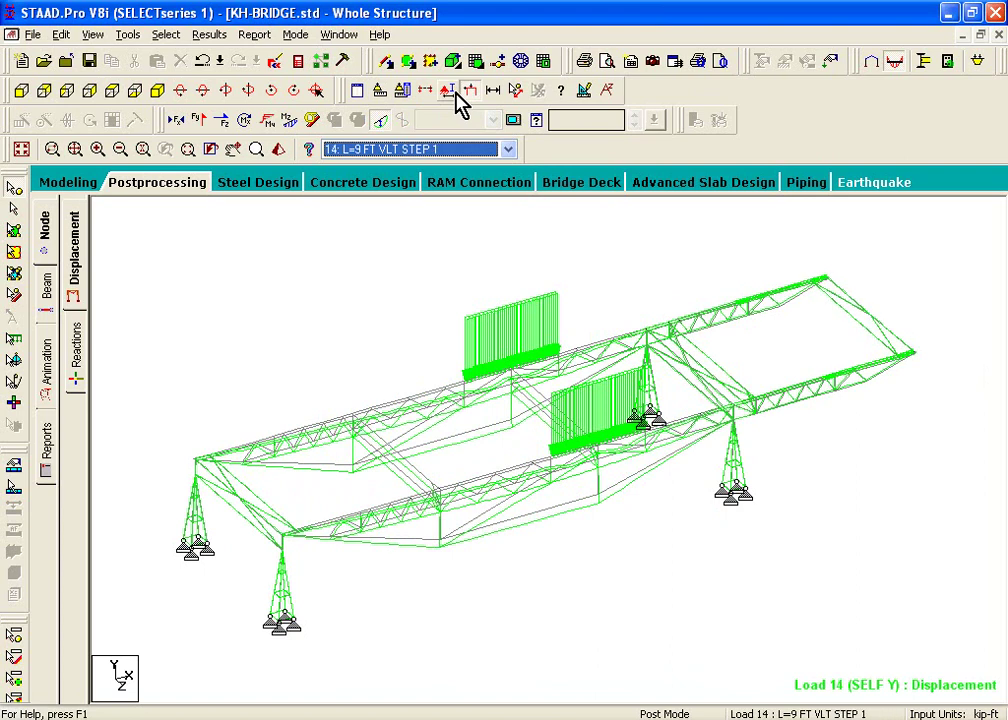
key("Up")
key("Up")
key("Up")
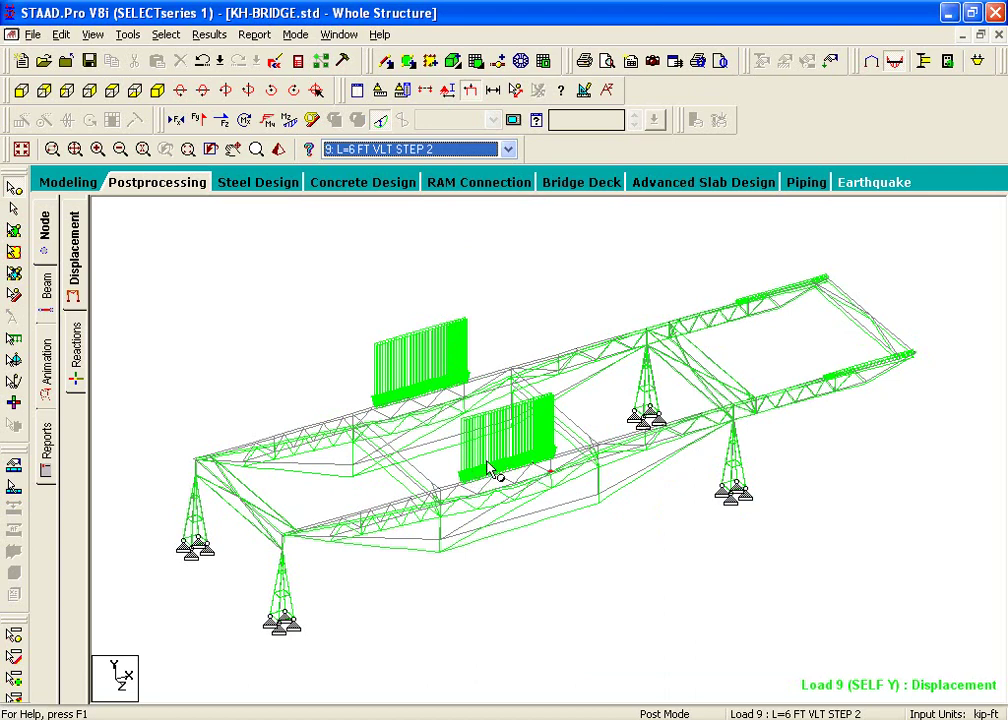
Step: Bring back the displacement tables beside the model and select node 92 on the near truss's top chord
left_click(74, 256)
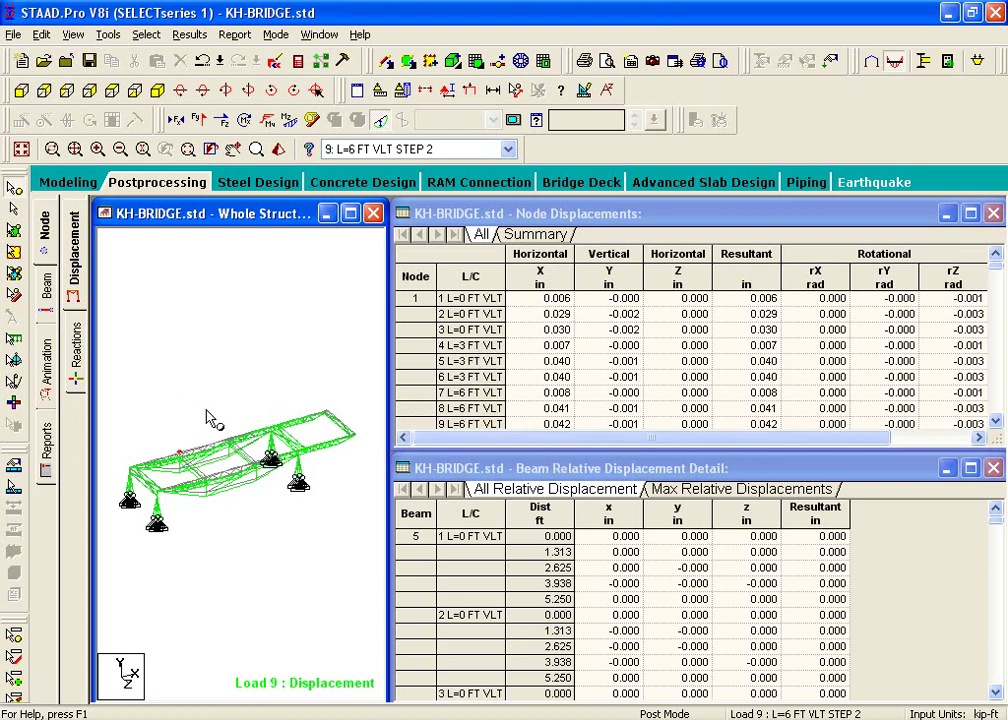
scroll(191, 484, "up", 6)
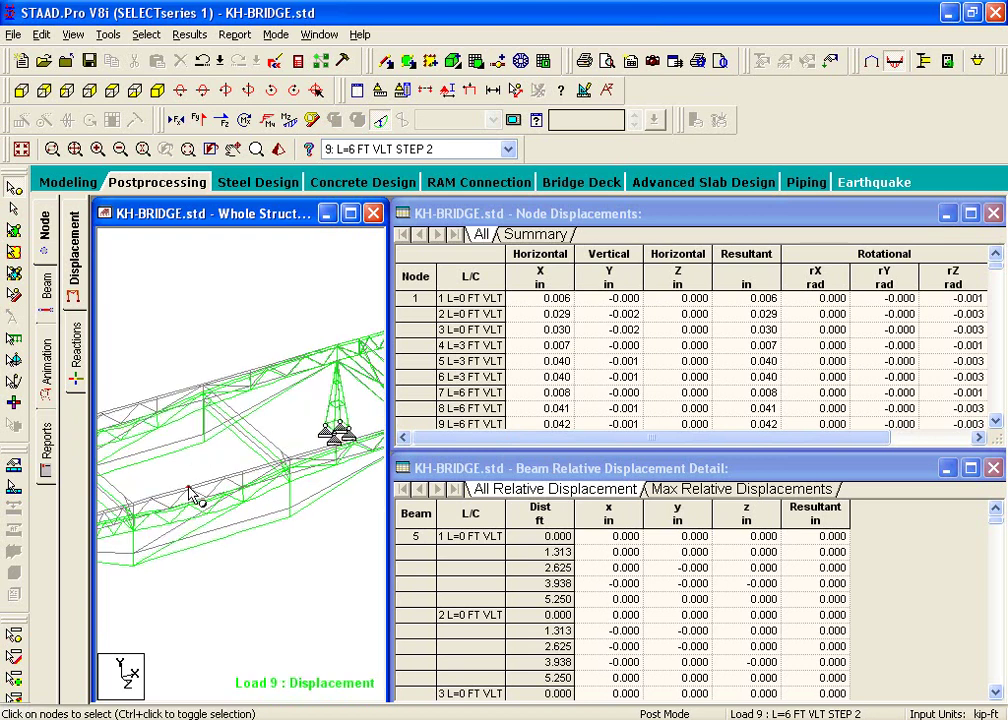
left_click(188, 489)
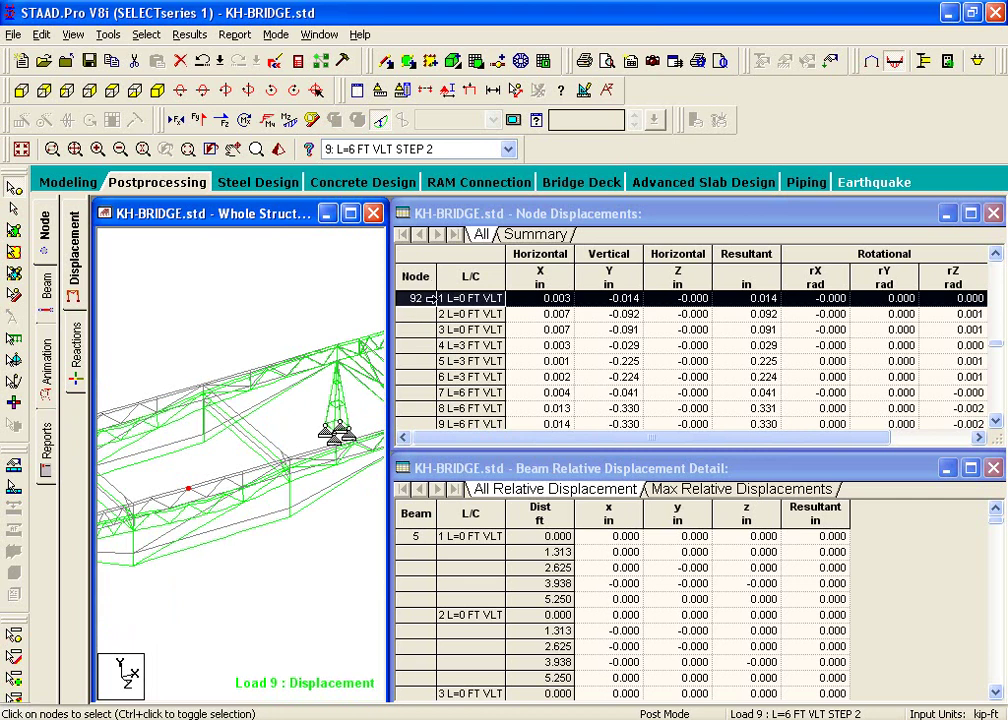
Step: Examine node 92's displacement rows across the load cases, highlighting the row for load case 9
left_click(430, 298)
left_click(466, 334, "shift")
left_click_drag(466, 337, 470, 415)
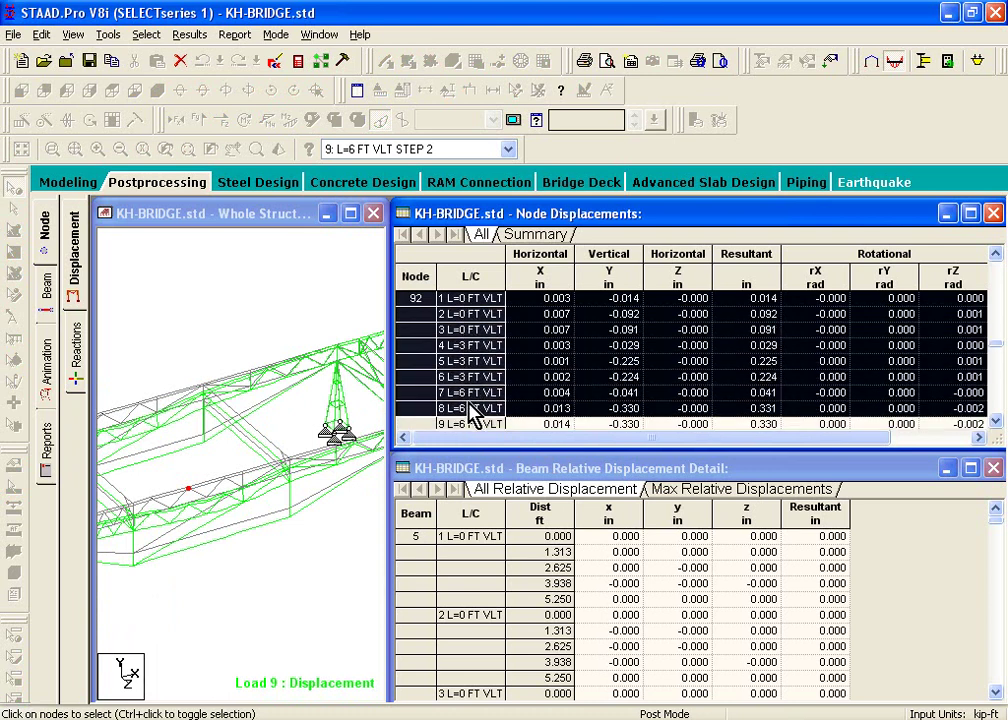
left_click(468, 302)
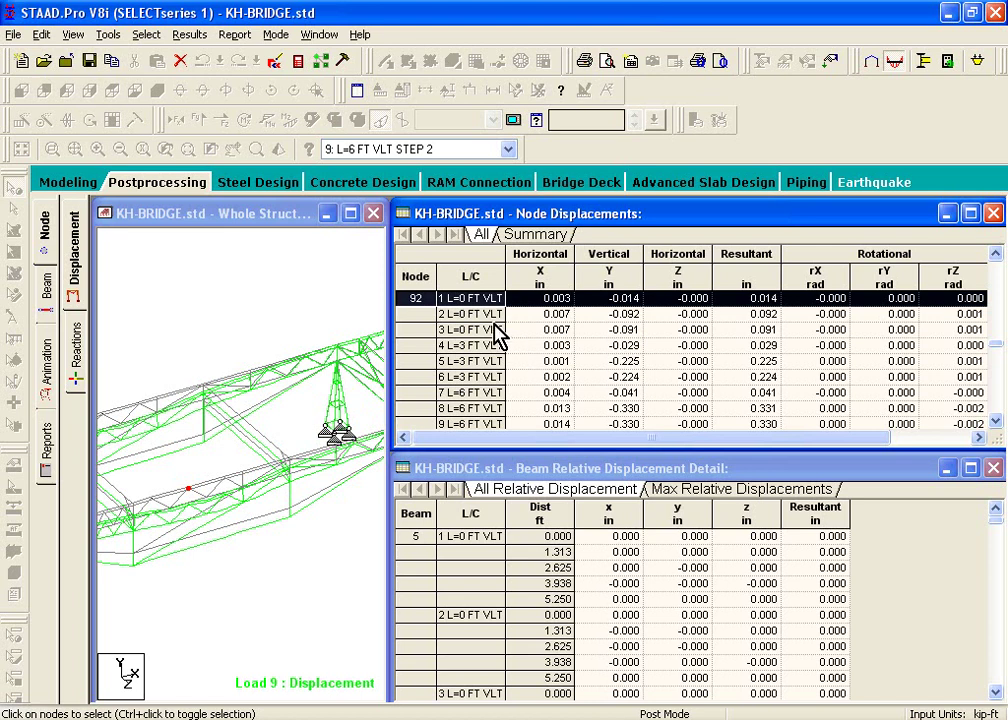
left_click(490, 392)
scroll(492, 398, "down", 1)
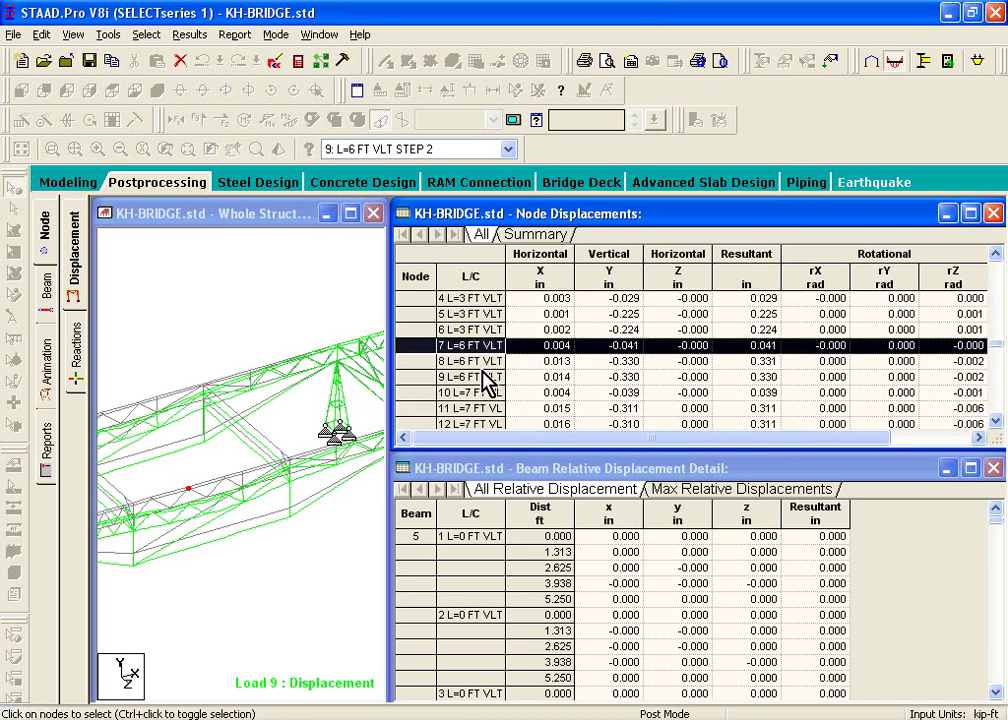
left_click(560, 378)
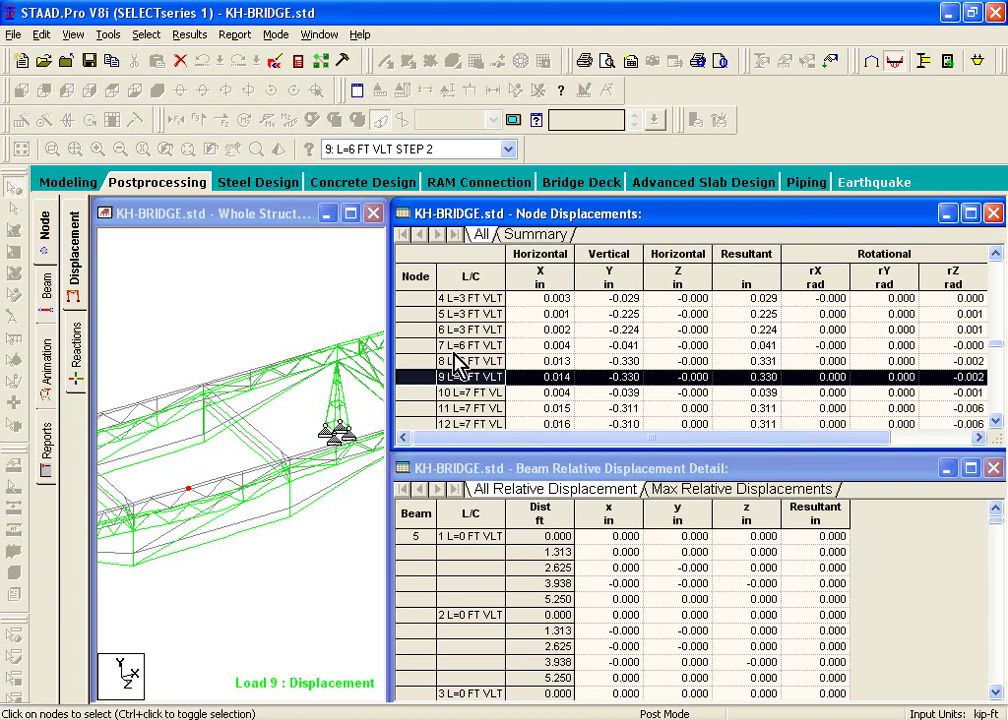
Step: Show the node displacement summary and locate the nodes with the maximum and minimum vertical displacement
left_click(530, 236)
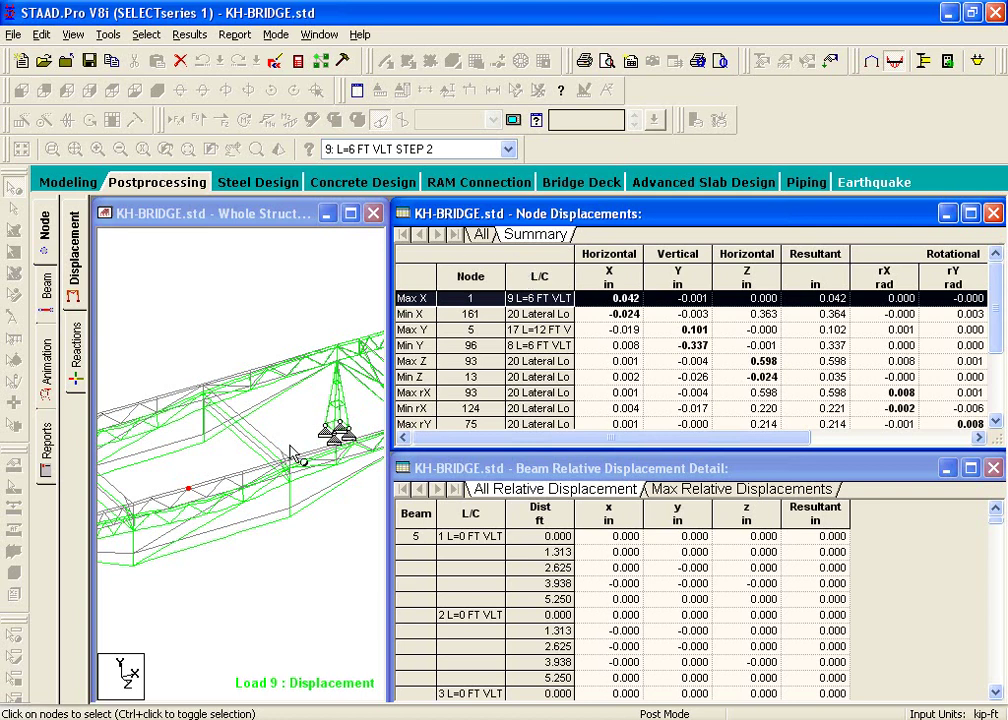
left_click_drag(408, 331, 414, 346)
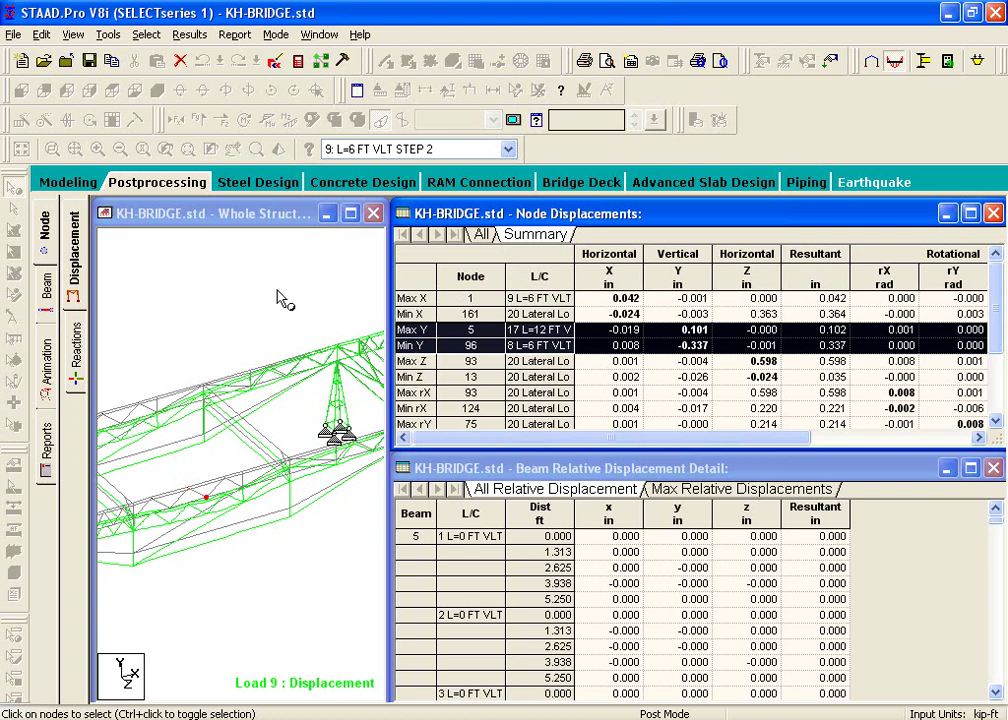
left_click(418, 331)
left_click(422, 345)
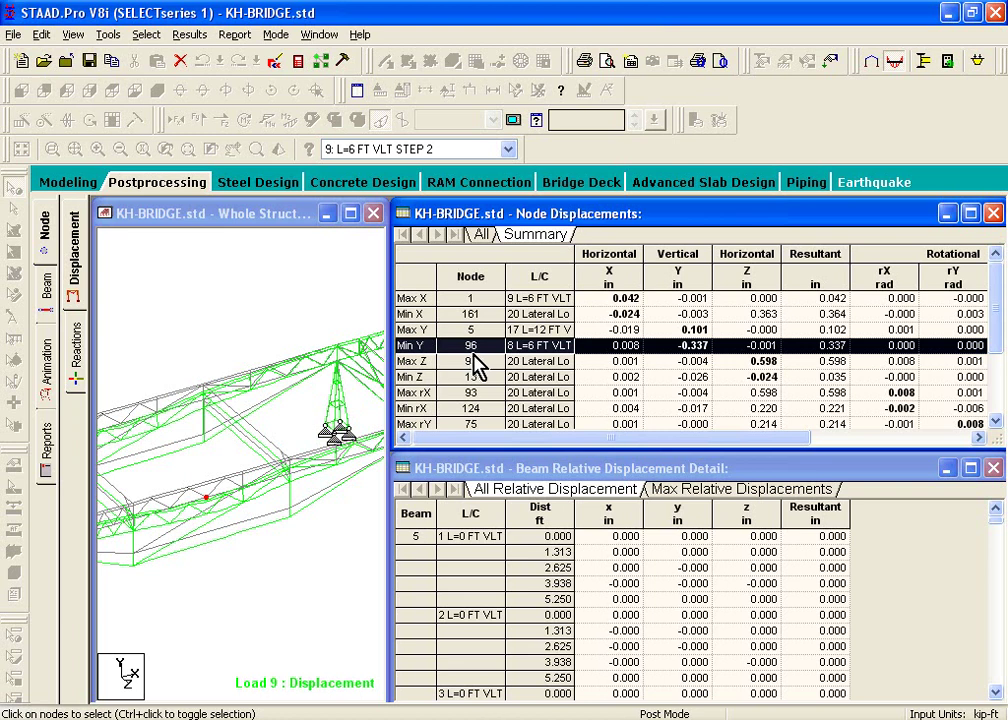
left_click(206, 499)
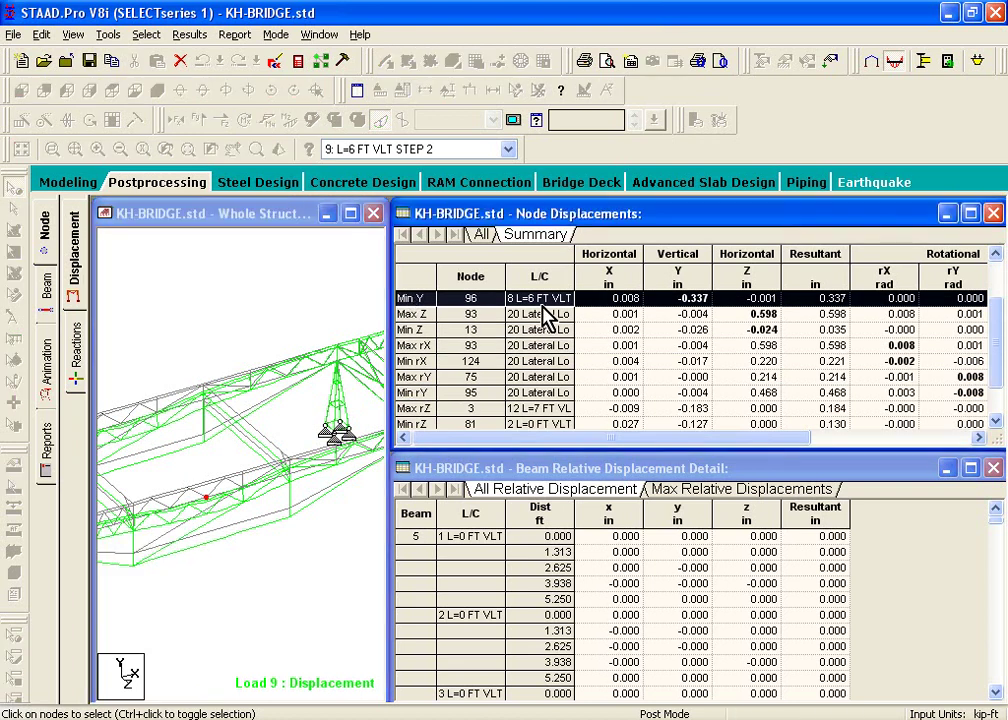
Step: Display load case 8: L=6 FT VLT STEP 1 and compare deflected shapes across neighbouring cases, ending on 6: L=3 FT VLT STEP 2
left_click(445, 149)
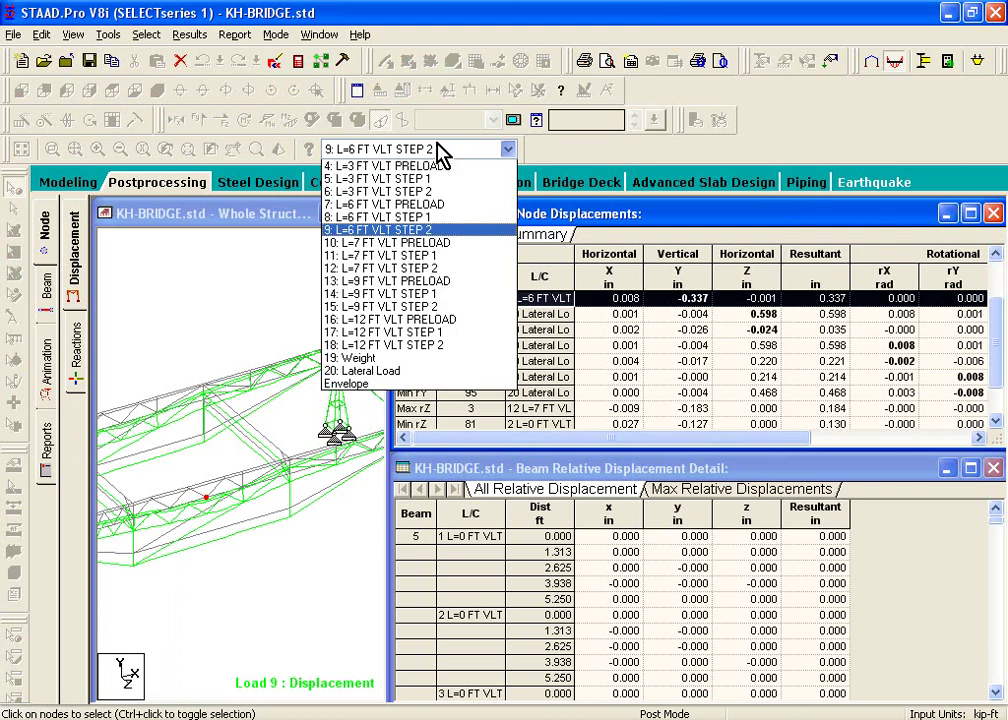
left_click(420, 257)
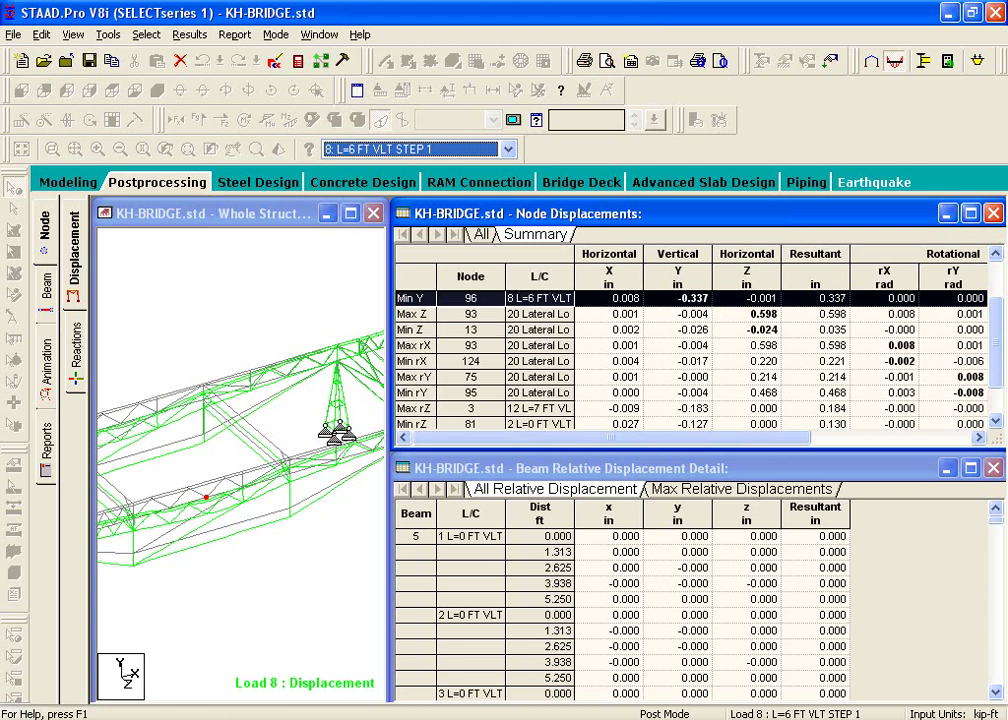
key("Down")
key("Down")
key("Down")
key("Down")
key("Down")
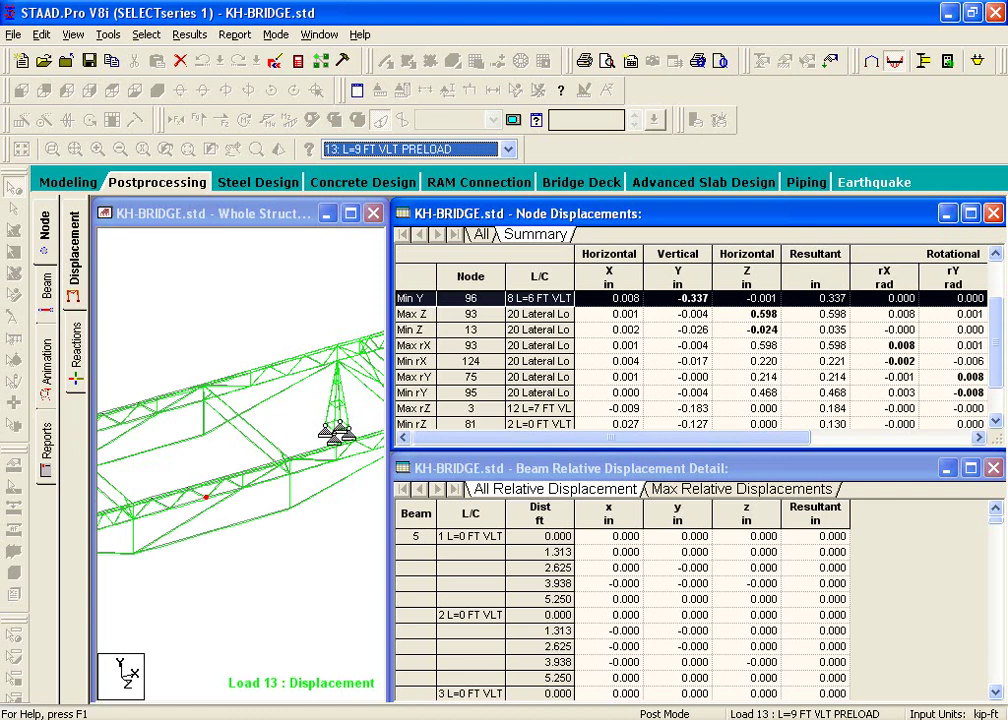
key("Up")
key("Up")
key("Up")
key("Up")
key("Up")
key("Up")
key("Up")
key("Up")
key("Up")
key("Down")
key("Down")
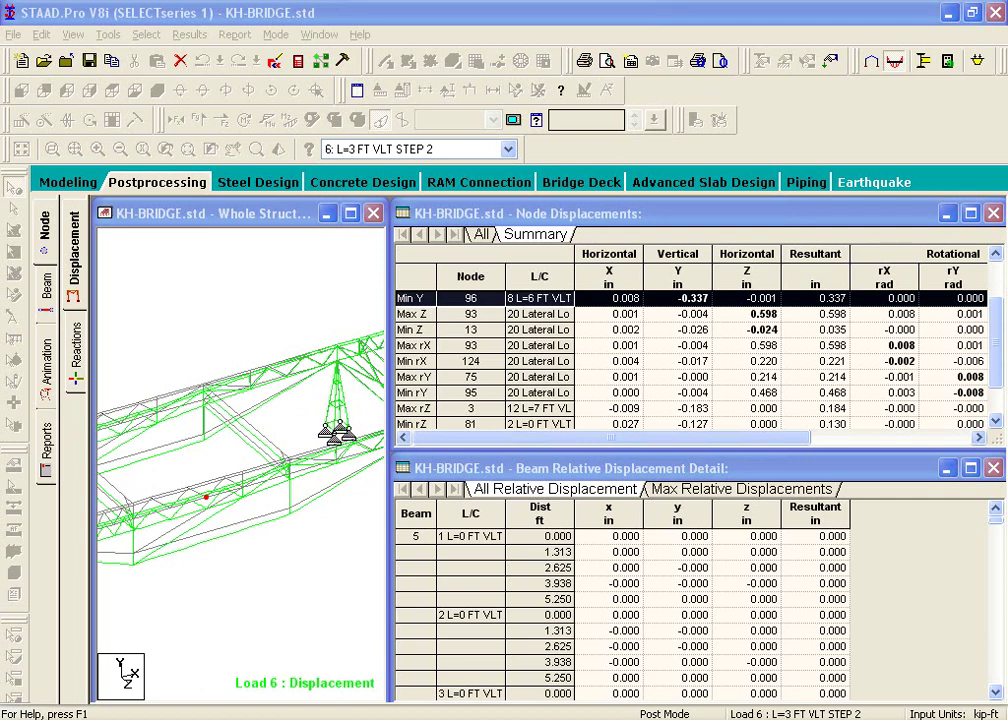
Step: Open the results setup from the displacement summary to review the included load cases, and close it without changes
right_click(518, 333)
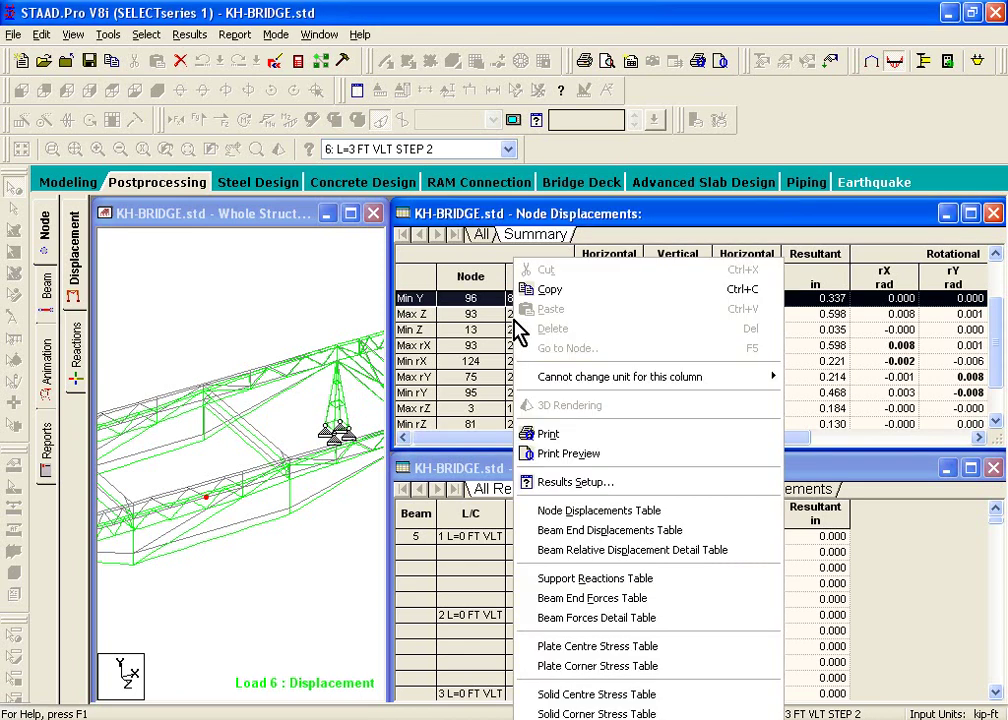
left_click(583, 483)
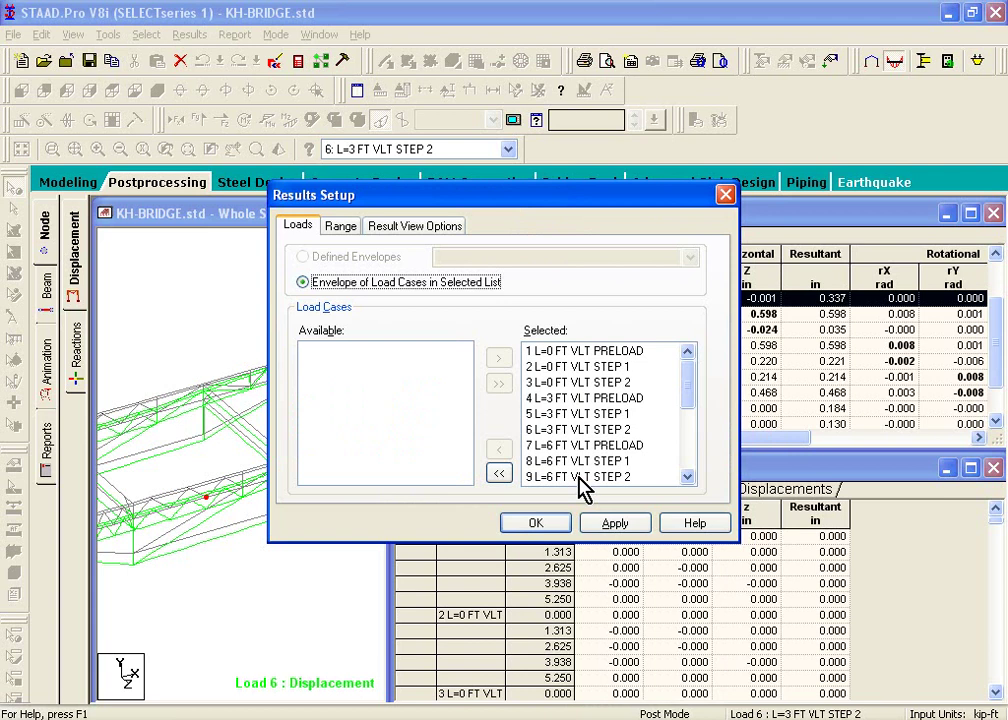
left_click(726, 196)
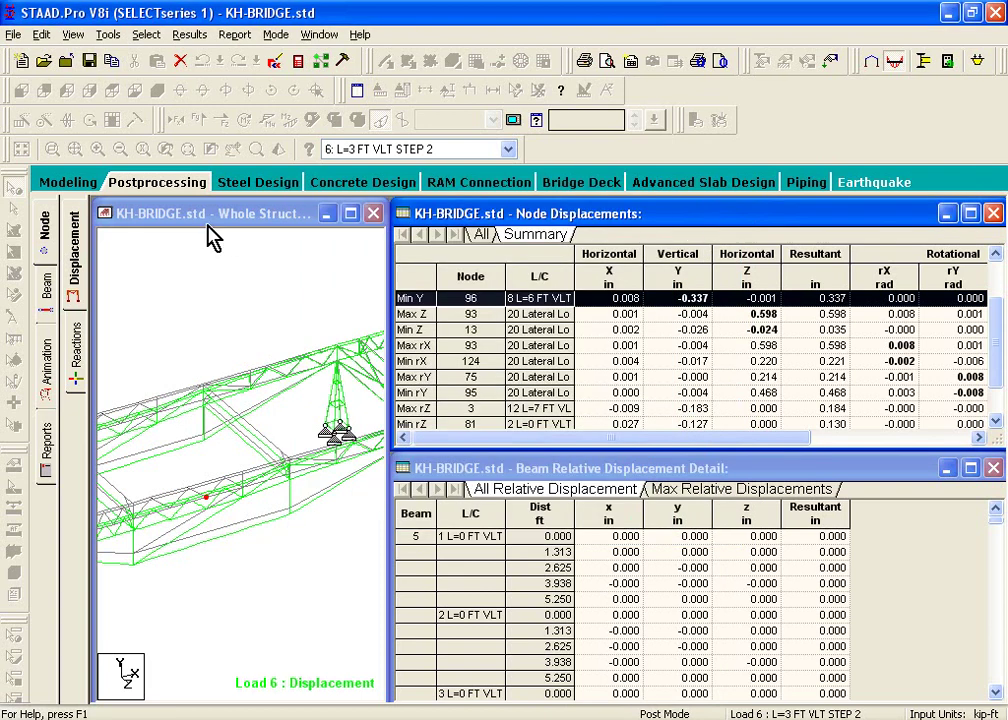
Step: Return to the model and select all truss members overhanging beyond the right-hand tower in the front elevation view
left_click(70, 184)
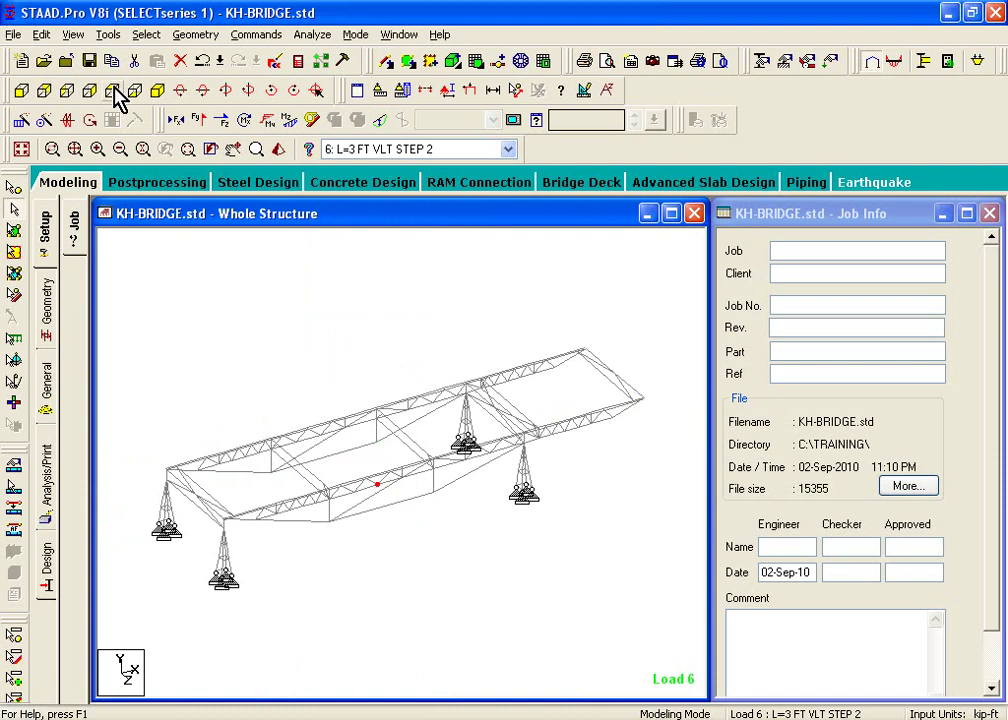
left_click(23, 91)
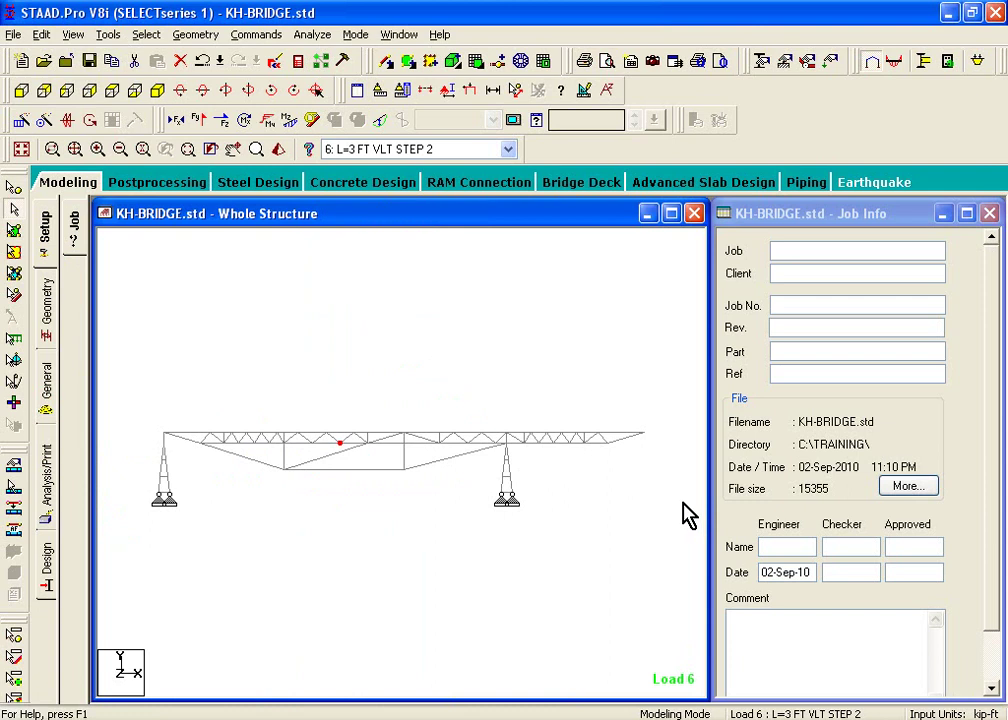
left_click_drag(674, 518, 512, 383)
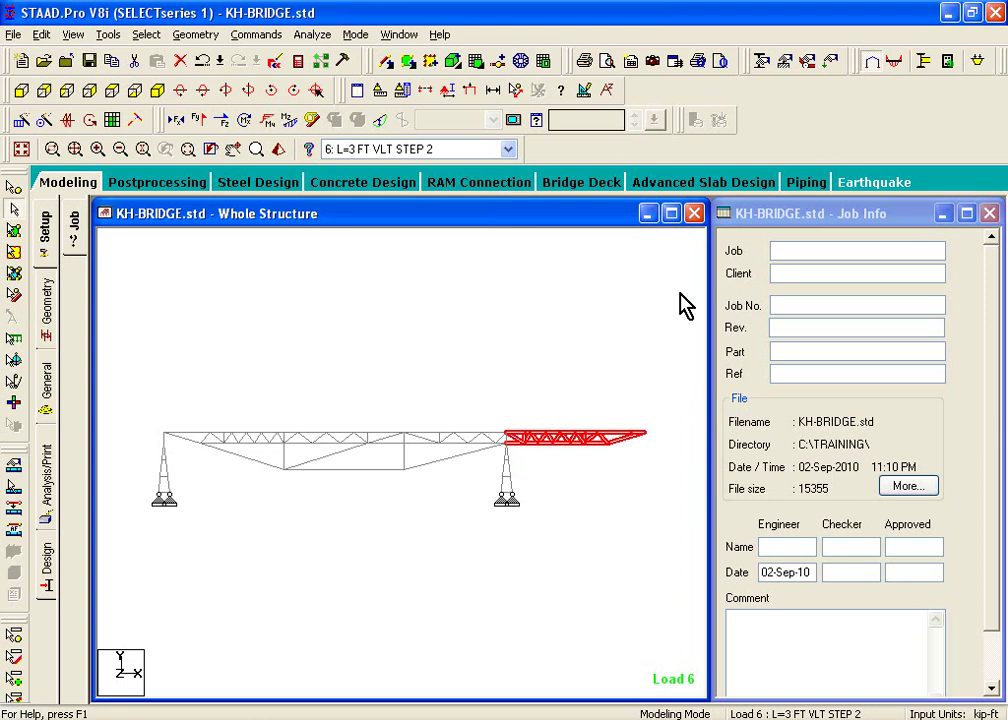
Step: Create a beam group named Cantilever, associate it with the selected geometry, and accept deleting the existing result files
left_click(107, 34)
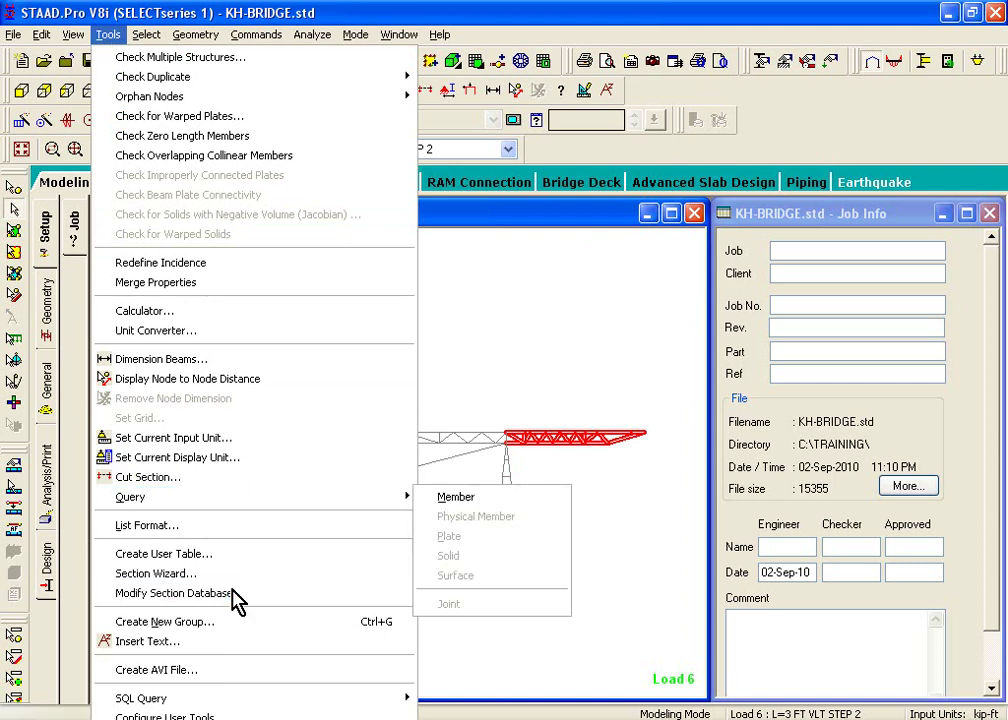
left_click(236, 622)
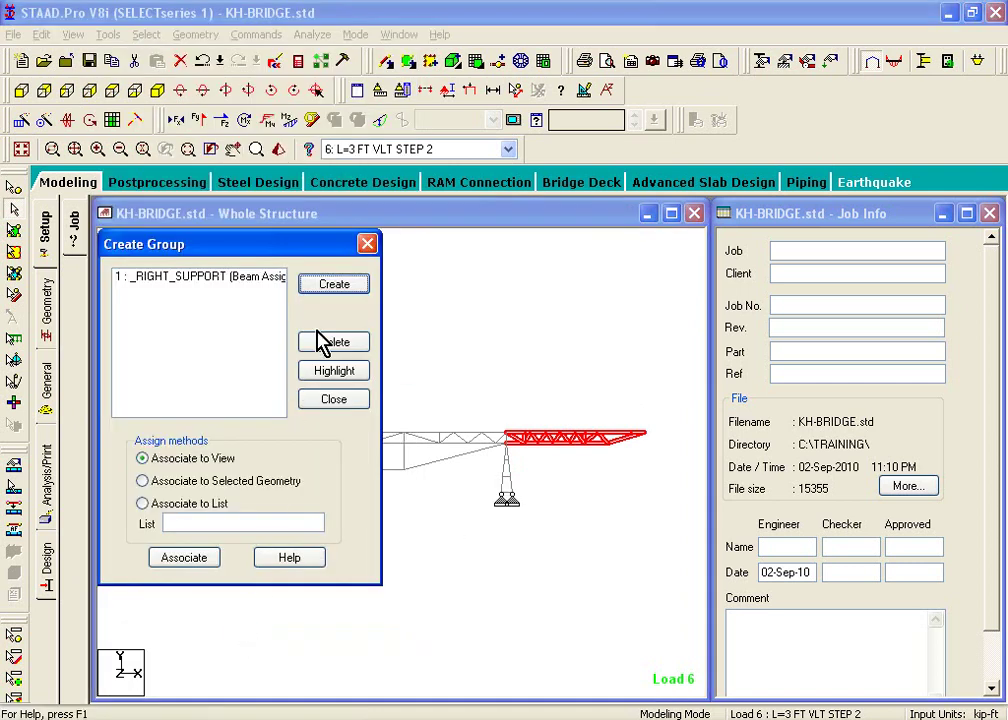
left_click(332, 288)
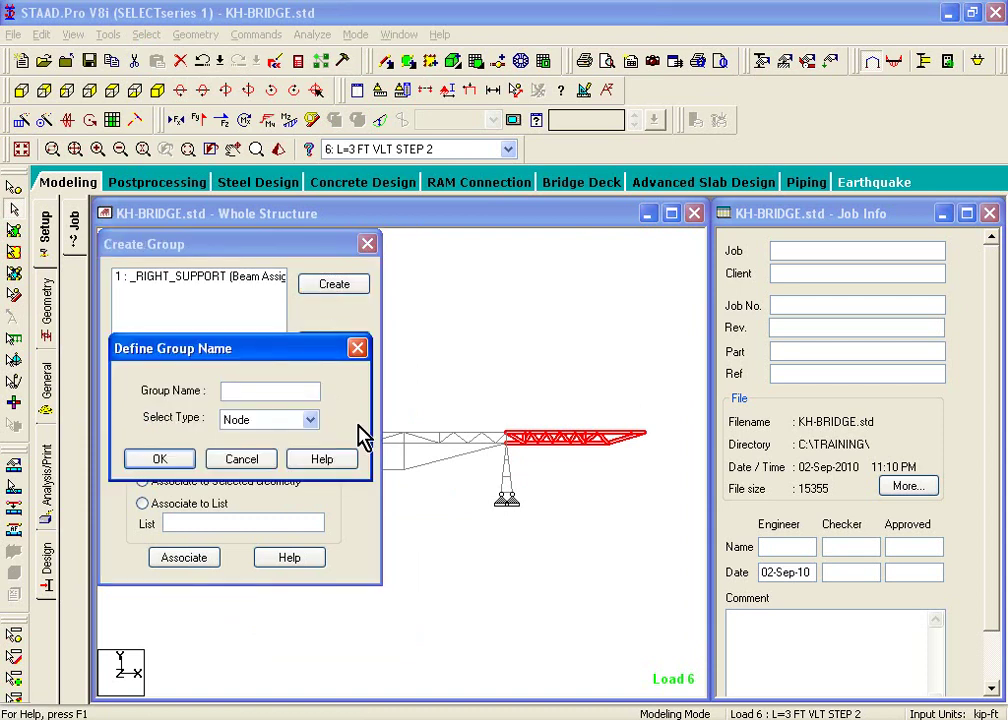
key("Caps_Lock")
type("C")
key("Caps_Lock")
type("antilever")
key("BackSpace")
key("BackSpace")
key("BackSpace")
key("BackSpace")
key("BackSpace")
key("BackSpace")
left_click(300, 420)
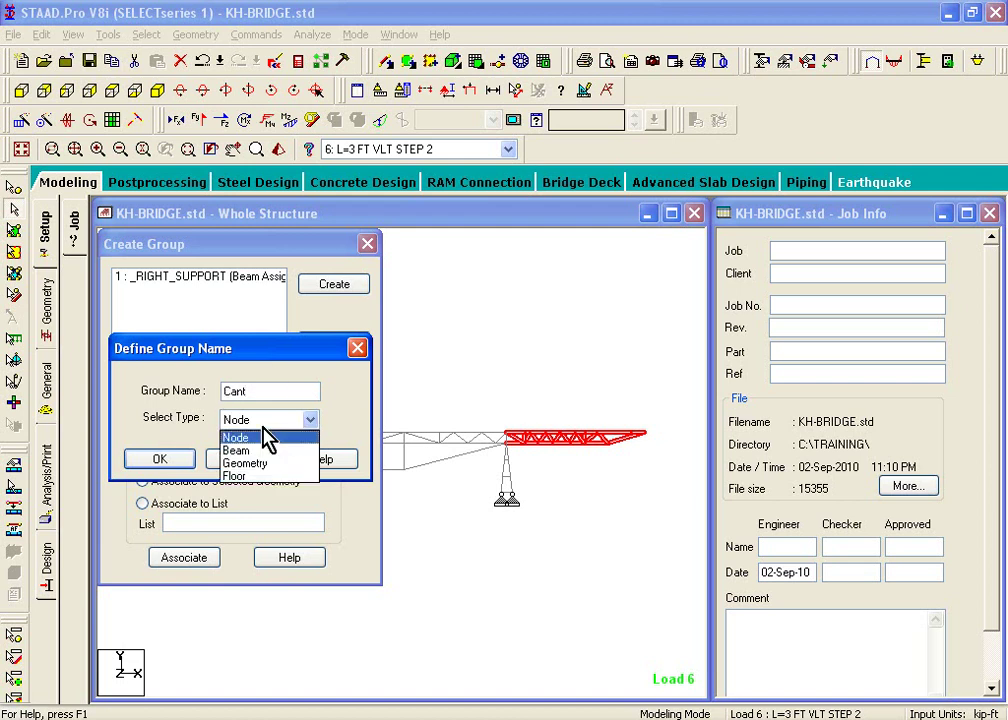
left_click(268, 442)
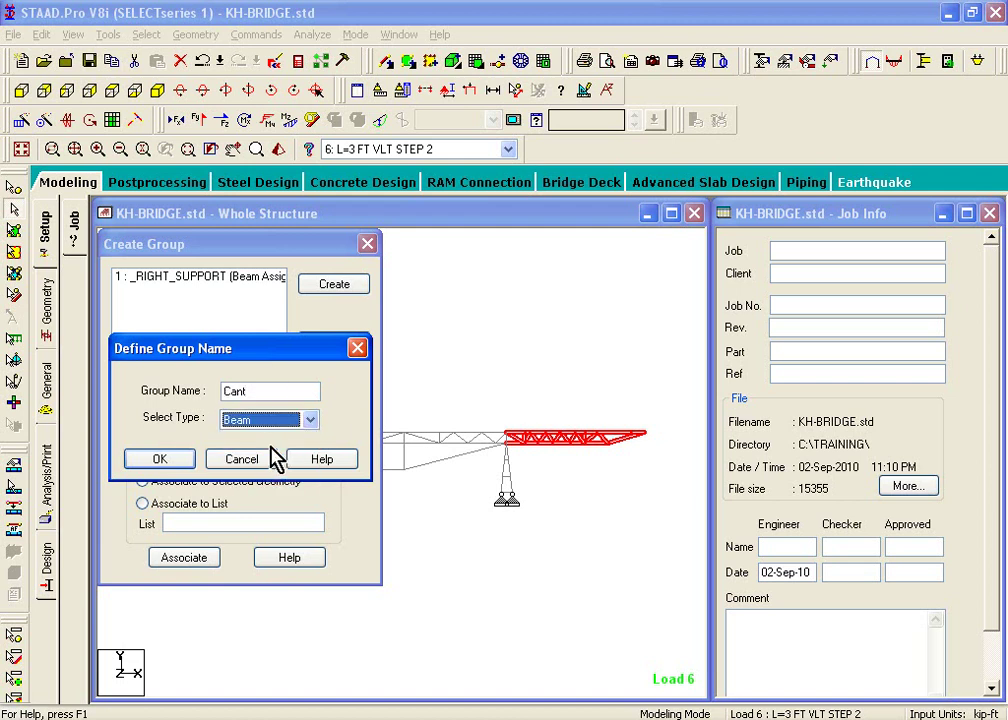
left_click(257, 391)
type("i")
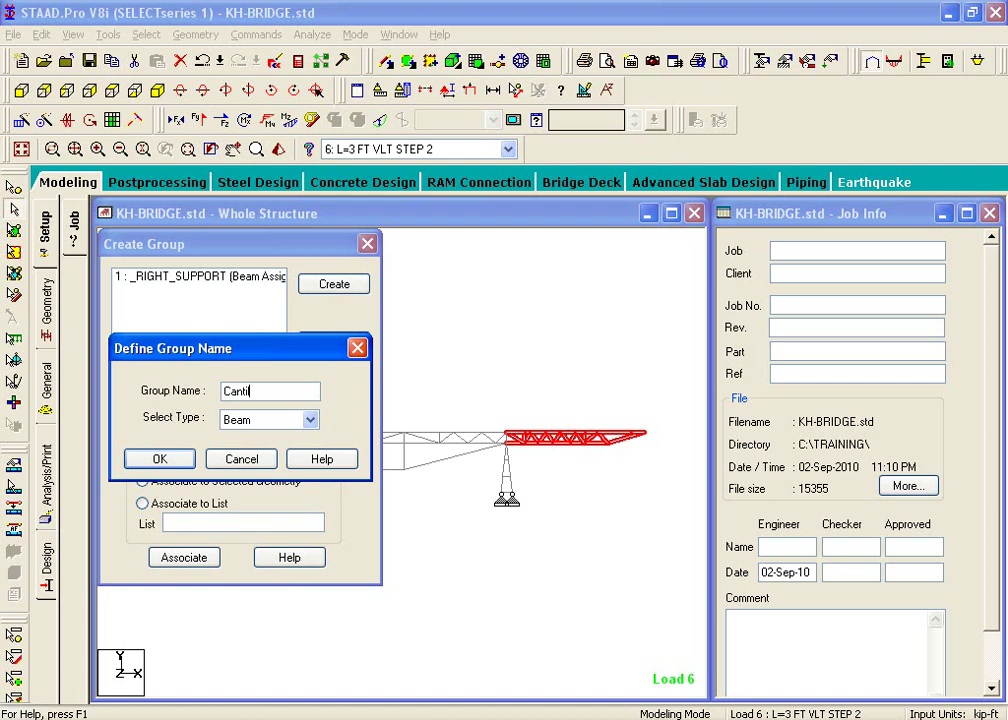
type("lever")
left_click(148, 461)
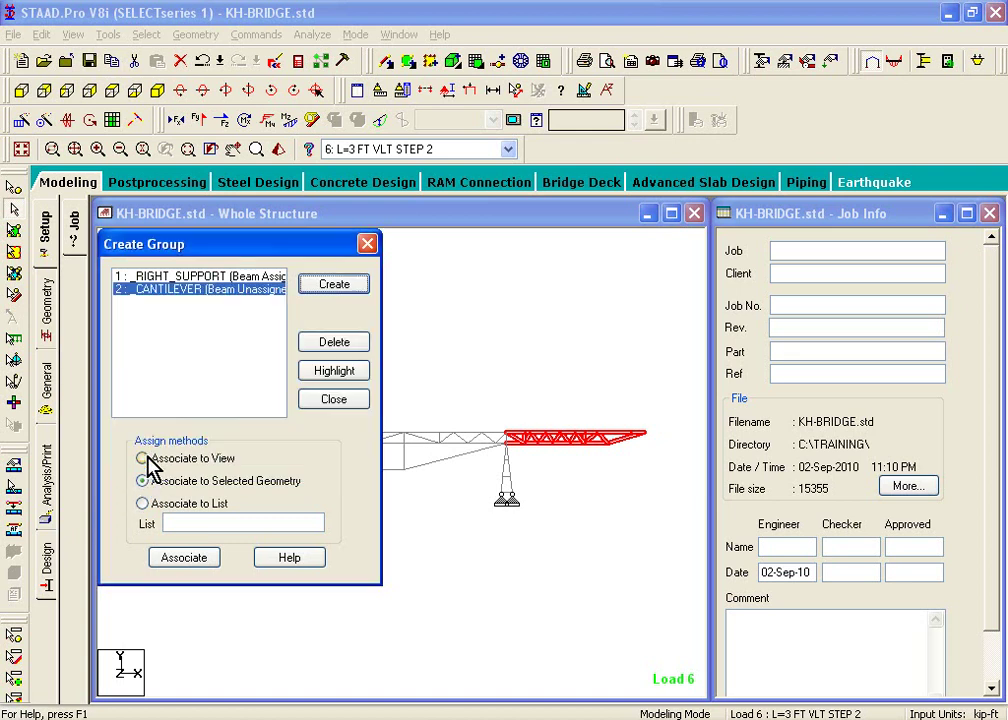
left_click(196, 566)
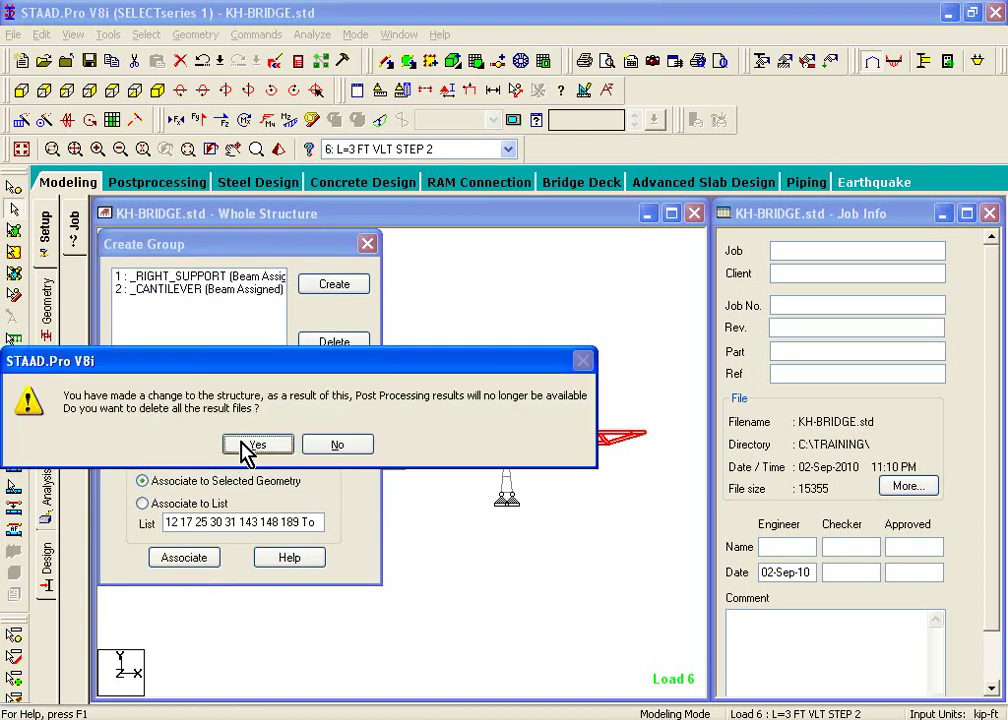
left_click(245, 444)
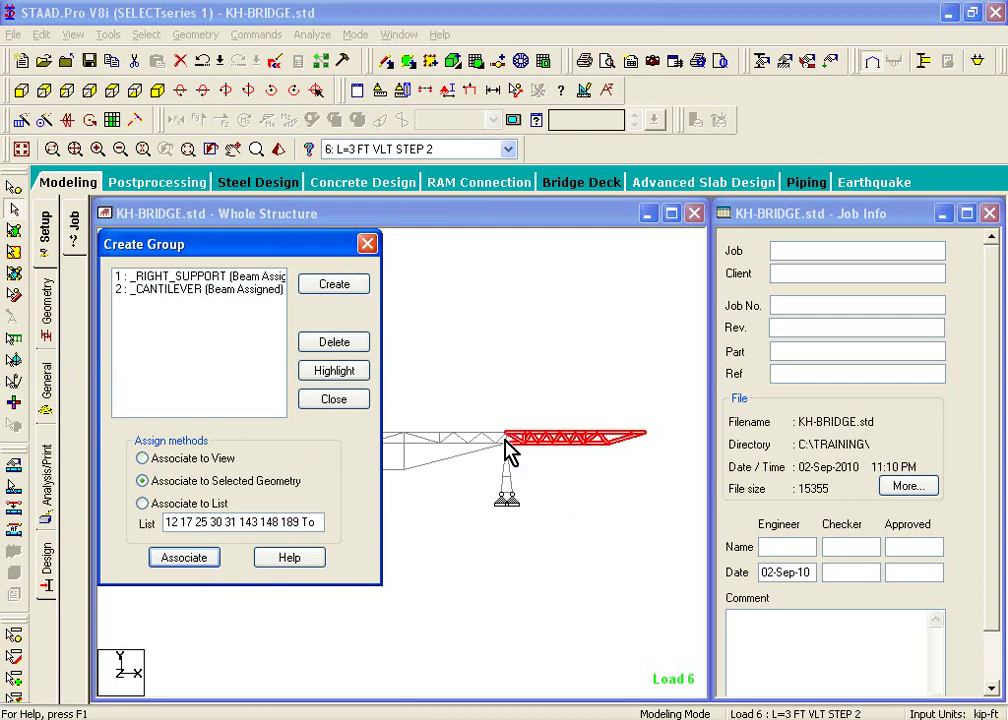
Step: Highlight the _RIGHT_SUPPORT and _CANTILEVER groups in turn to check their members, and close the group settings
left_click(236, 278)
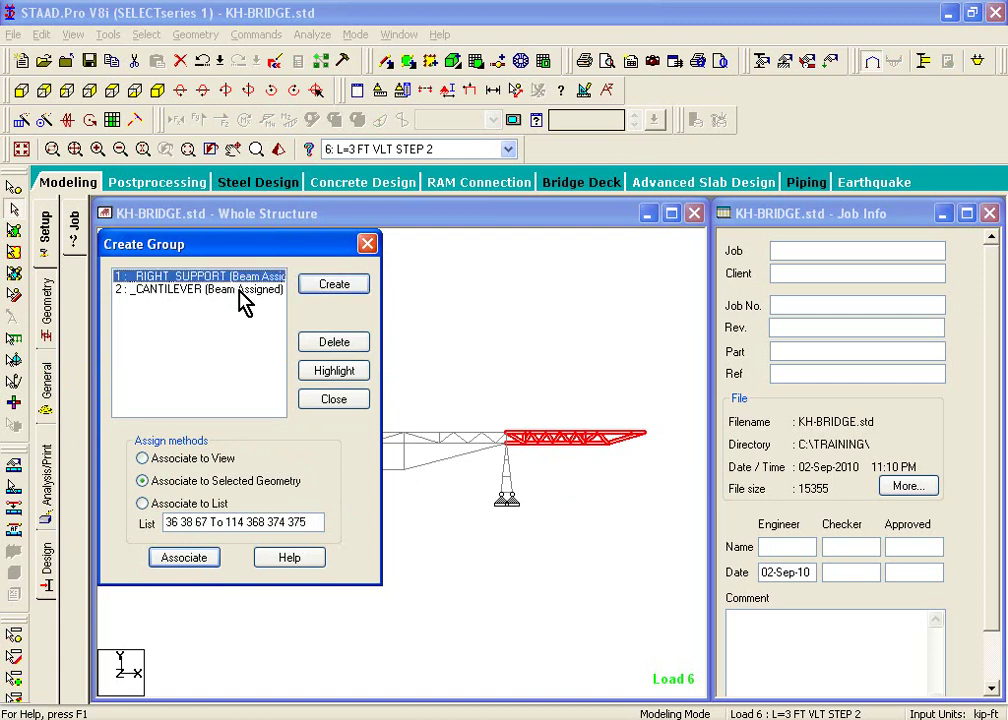
left_click(331, 374)
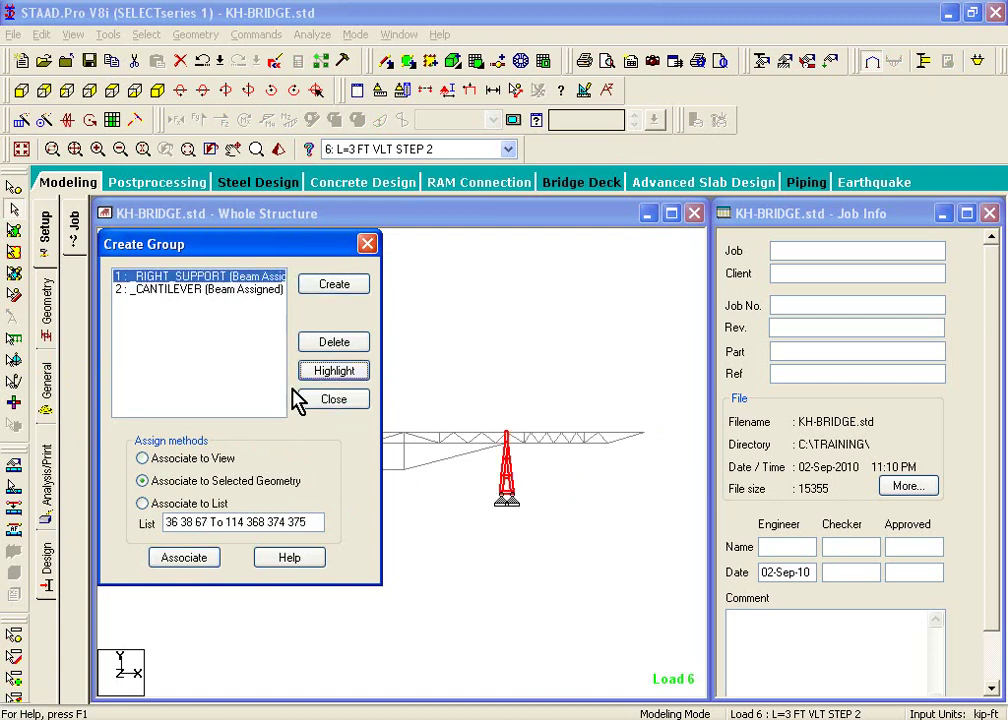
left_click(250, 290)
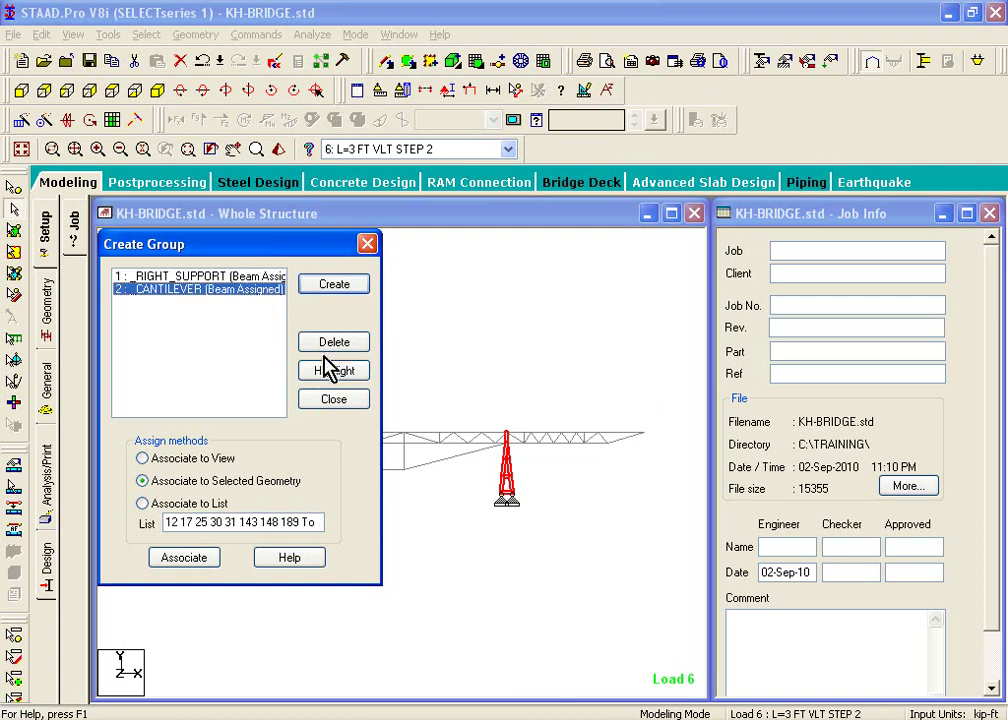
left_click(331, 371)
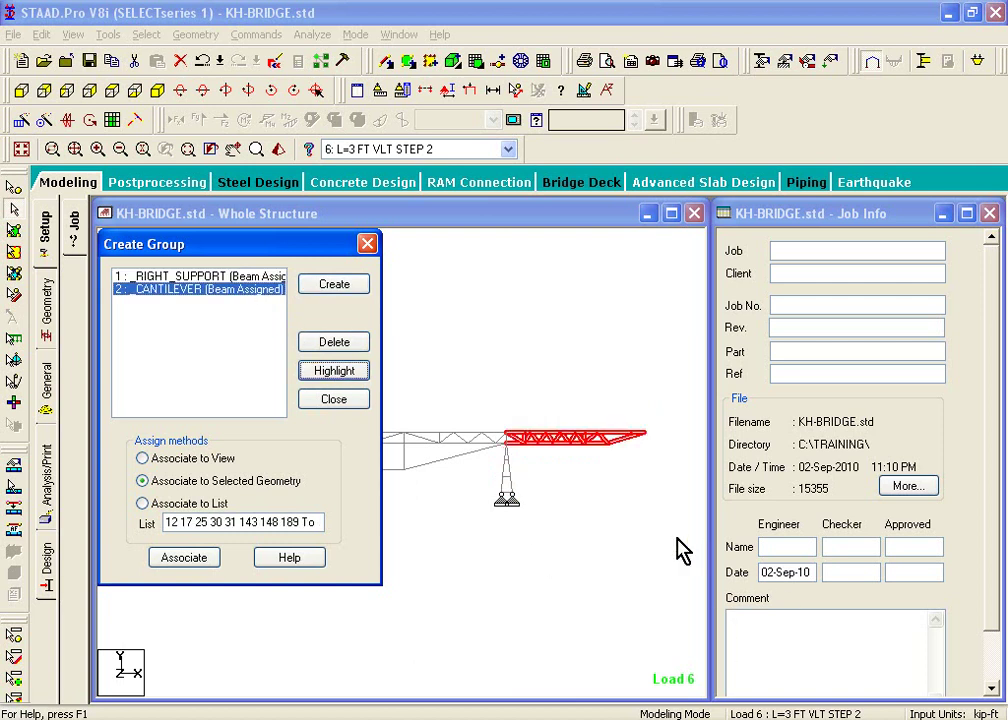
left_click(367, 244)
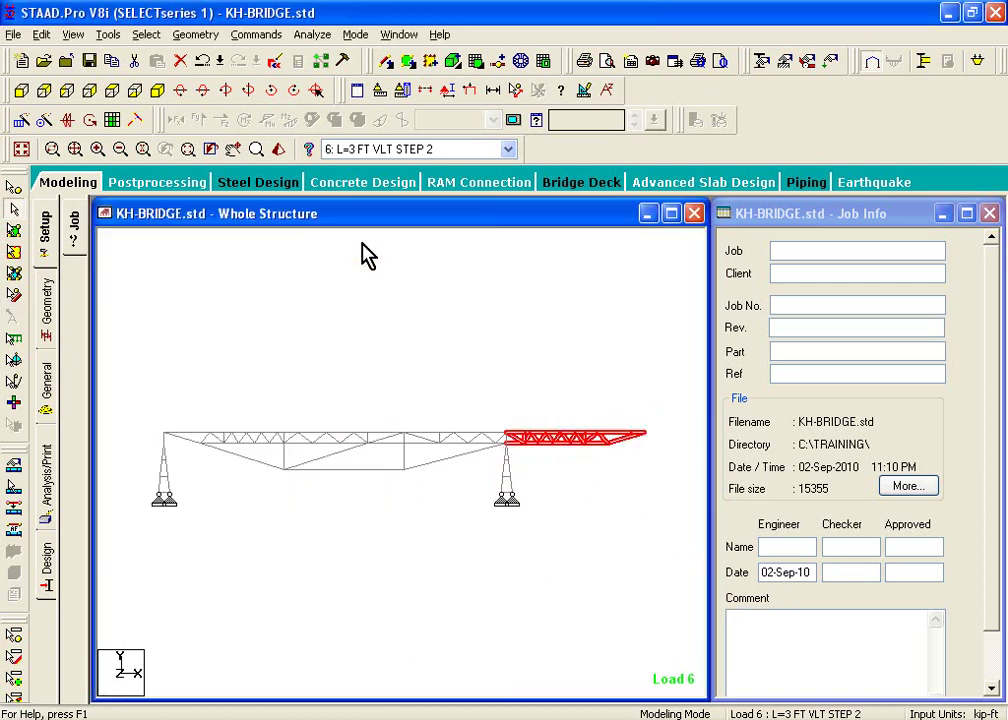
Step: Restore the isometric view with nothing selected, save the modified structure and rerun the analysis
left_click(157, 90)
left_click(279, 299)
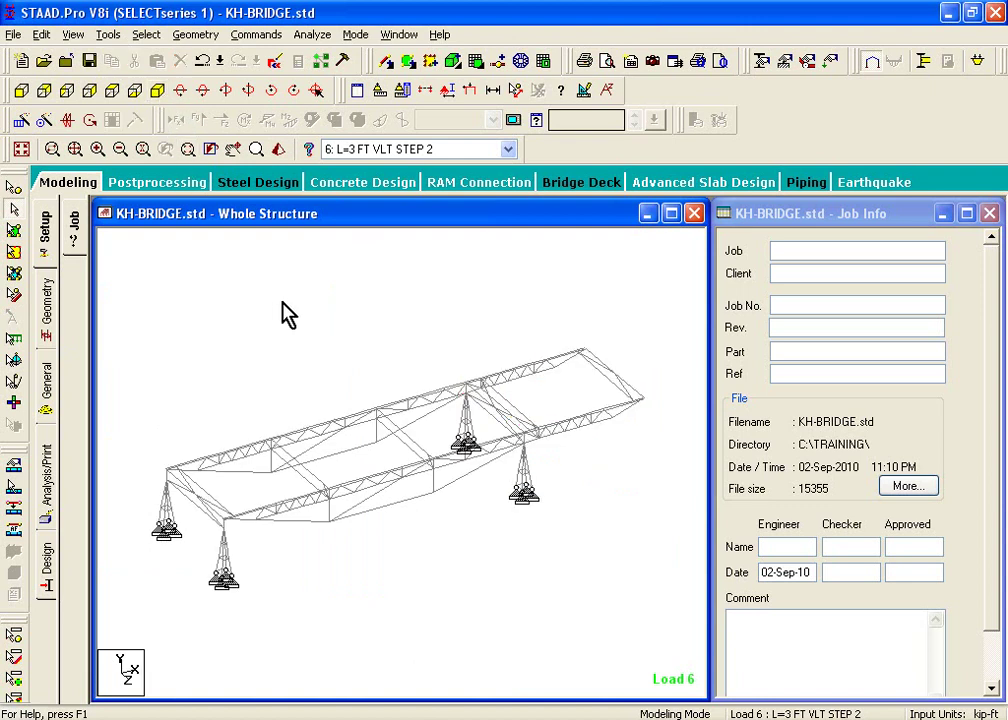
left_click(313, 35)
left_click(329, 64)
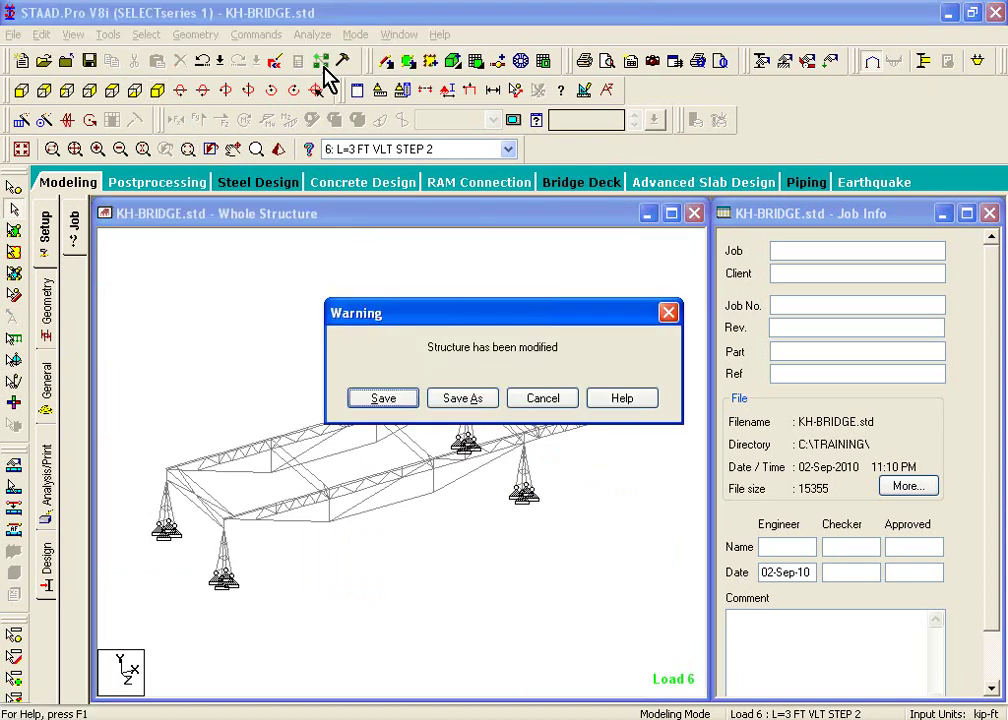
left_click(390, 398)
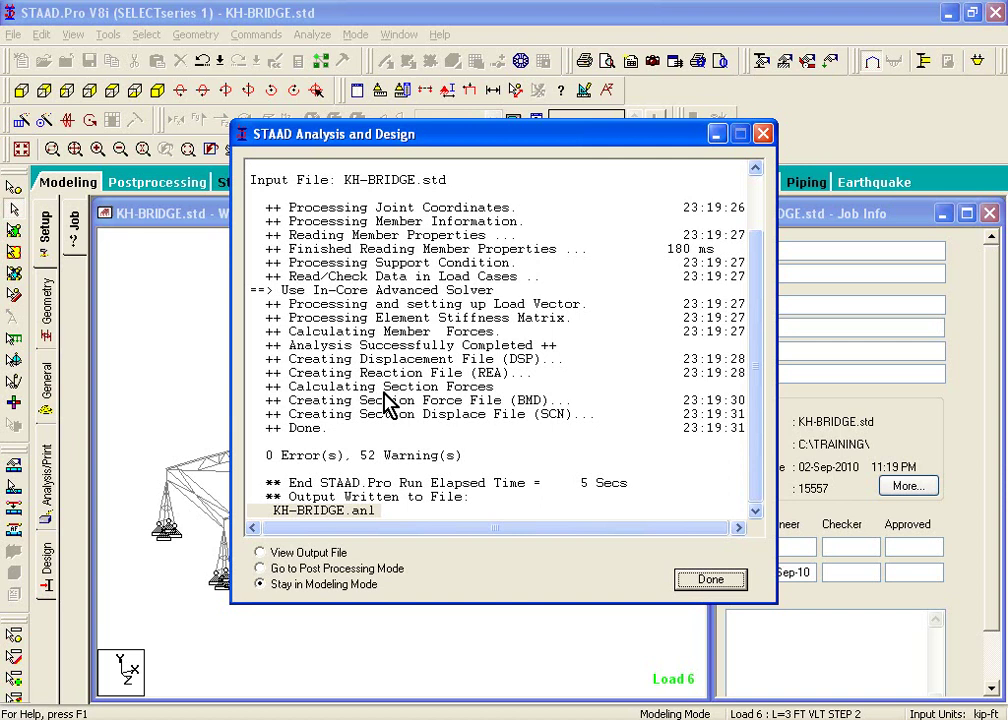
Step: Go from the finished analysis to post-processing mode, keeping all load cases selected for the results
left_click(315, 568)
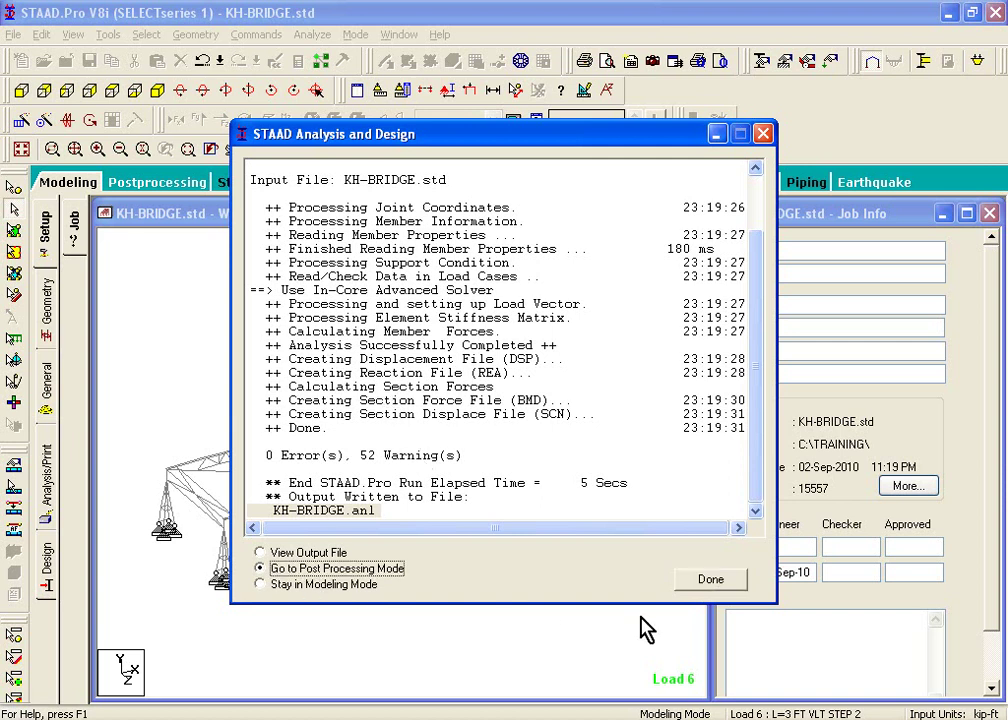
left_click(729, 589)
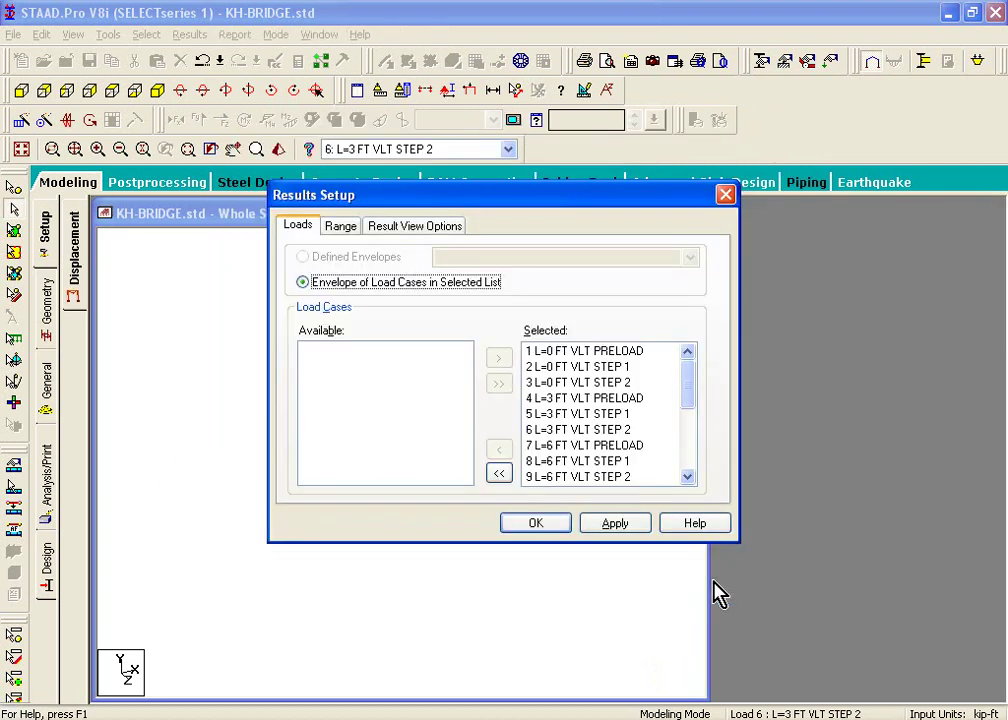
left_click(538, 525)
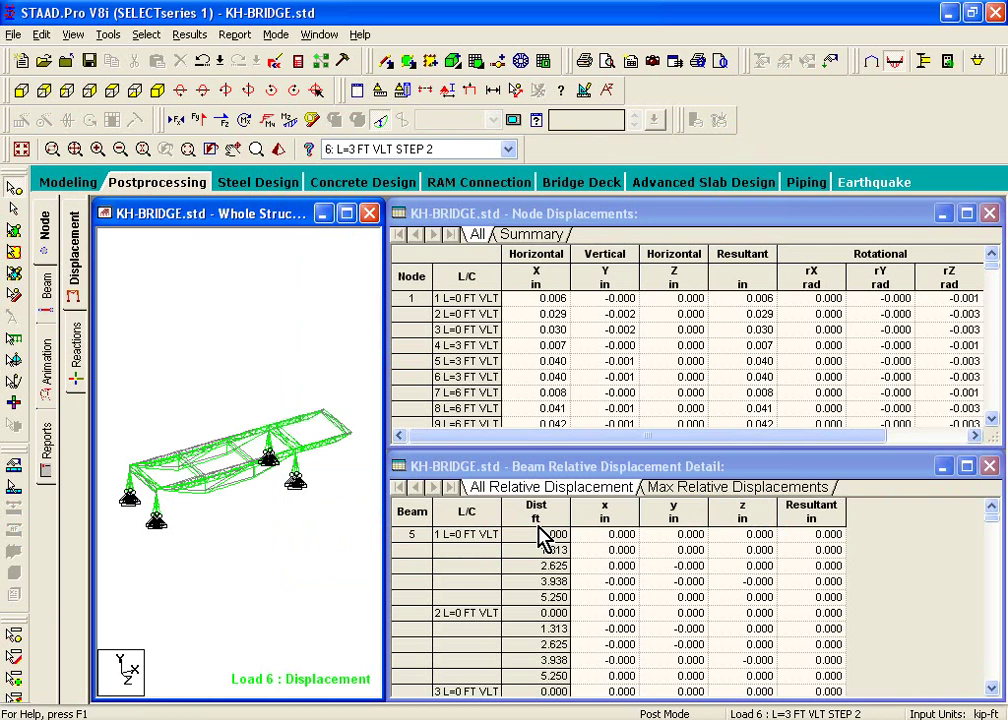
Step: Restrict the results range in the results setup to the group G2: _CANTILEVER
left_click_drag(412, 298, 440, 380)
left_click(281, 338)
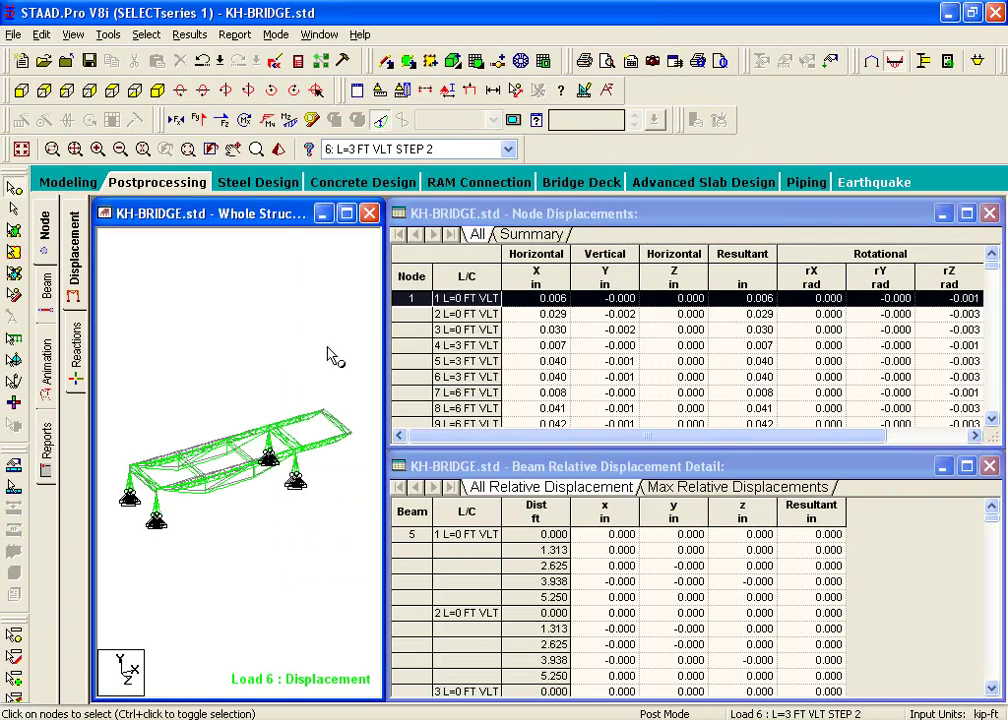
right_click(484, 345)
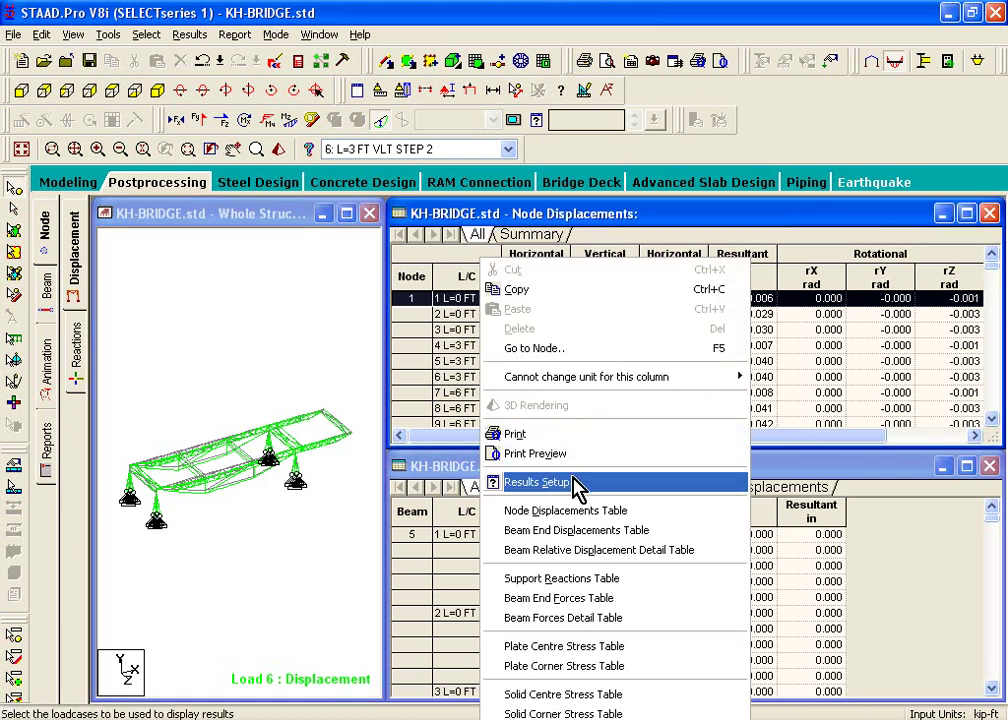
left_click(537, 482)
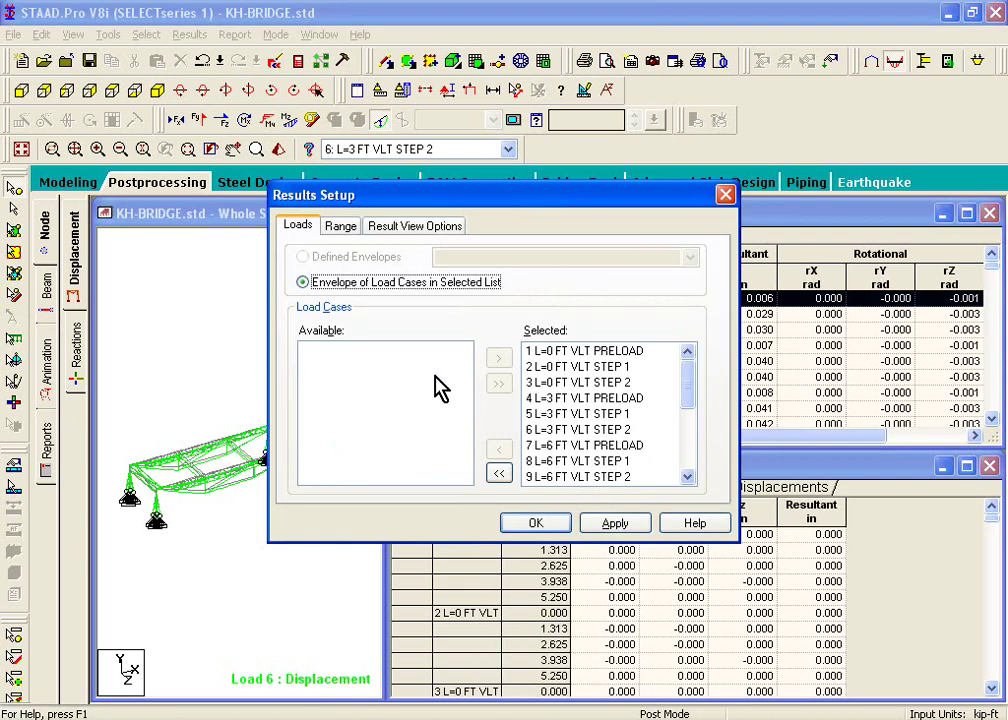
left_click(345, 231)
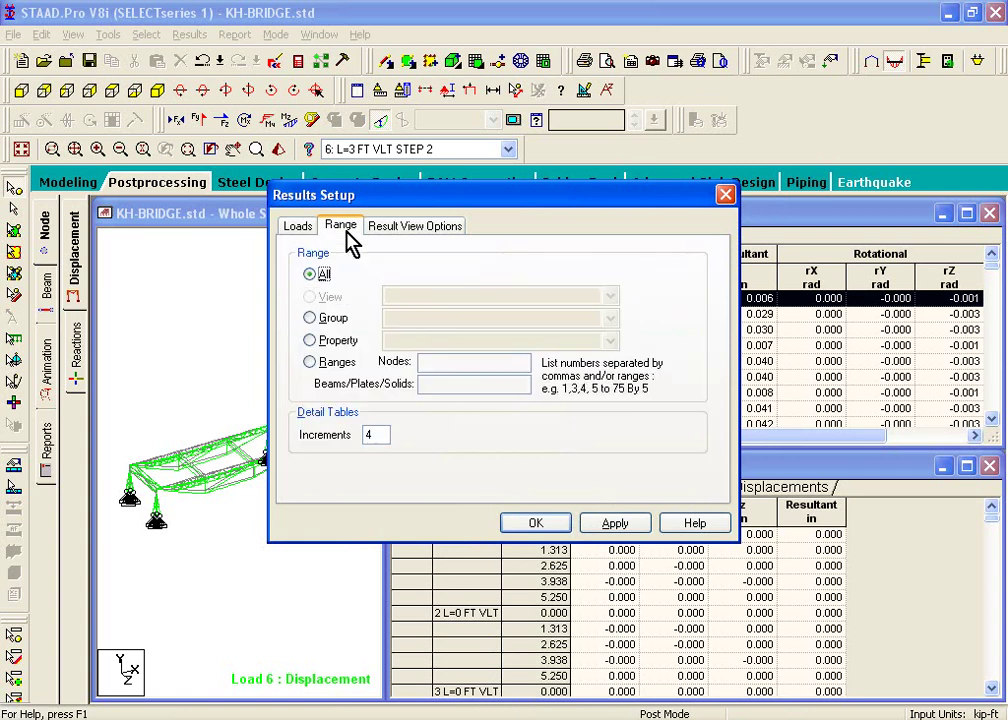
left_click(343, 318)
left_click(450, 320)
left_click(456, 349)
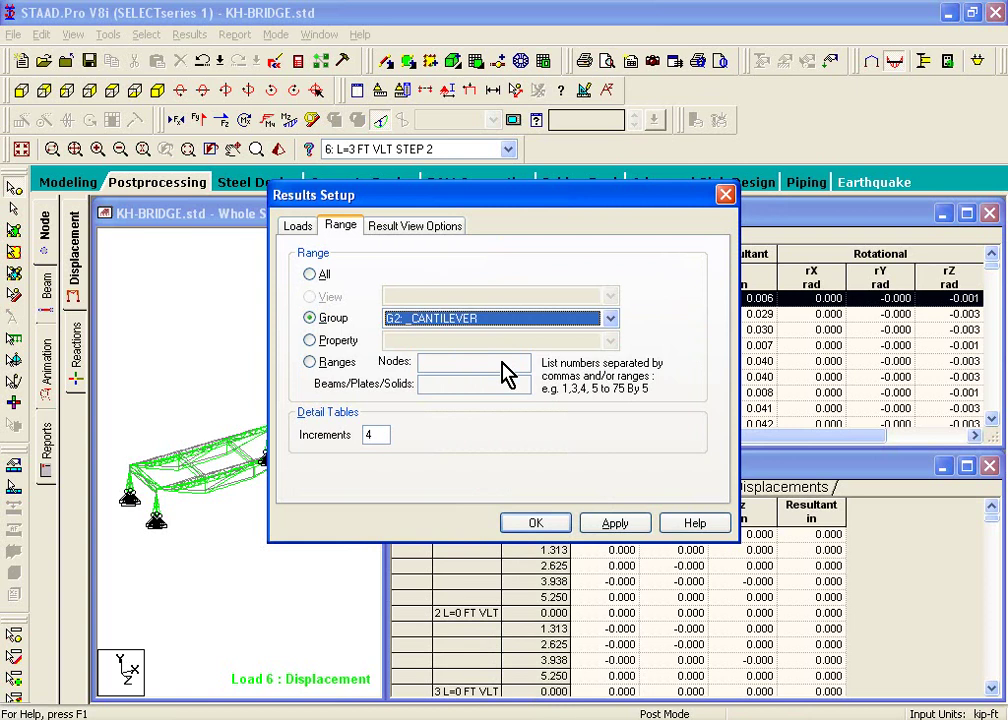
left_click(548, 526)
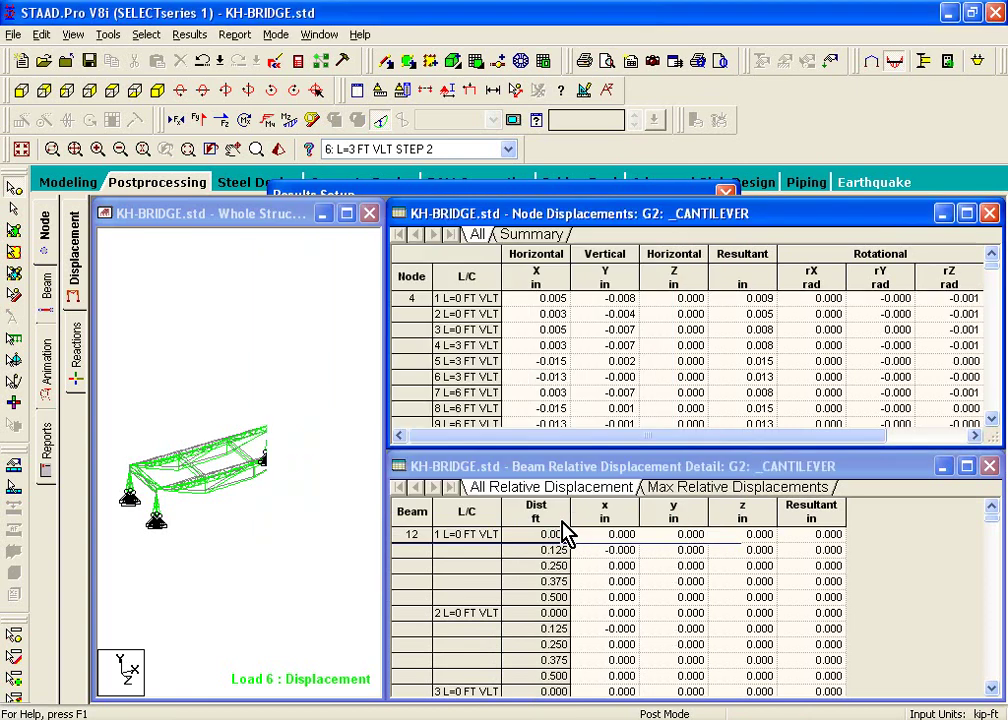
Step: Examine the displacement rows of nodes 4 and 5 in the cantilever group and locate these nodes on the structure
left_click(438, 316)
left_click(432, 345)
left_click(423, 406)
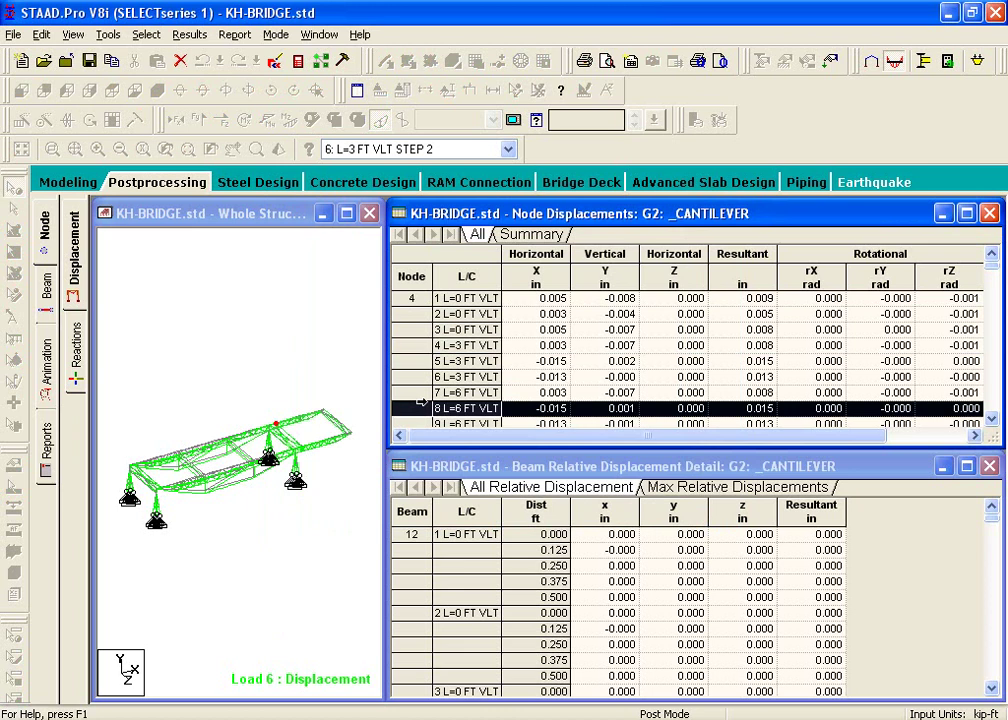
left_click_drag(418, 298, 432, 589)
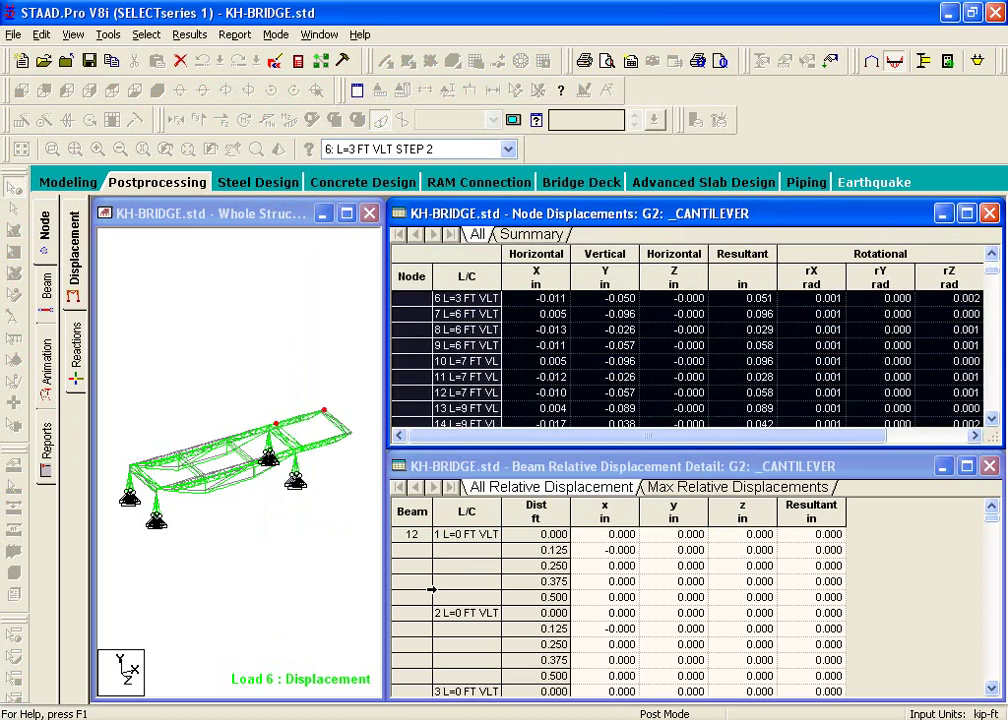
left_click(333, 387)
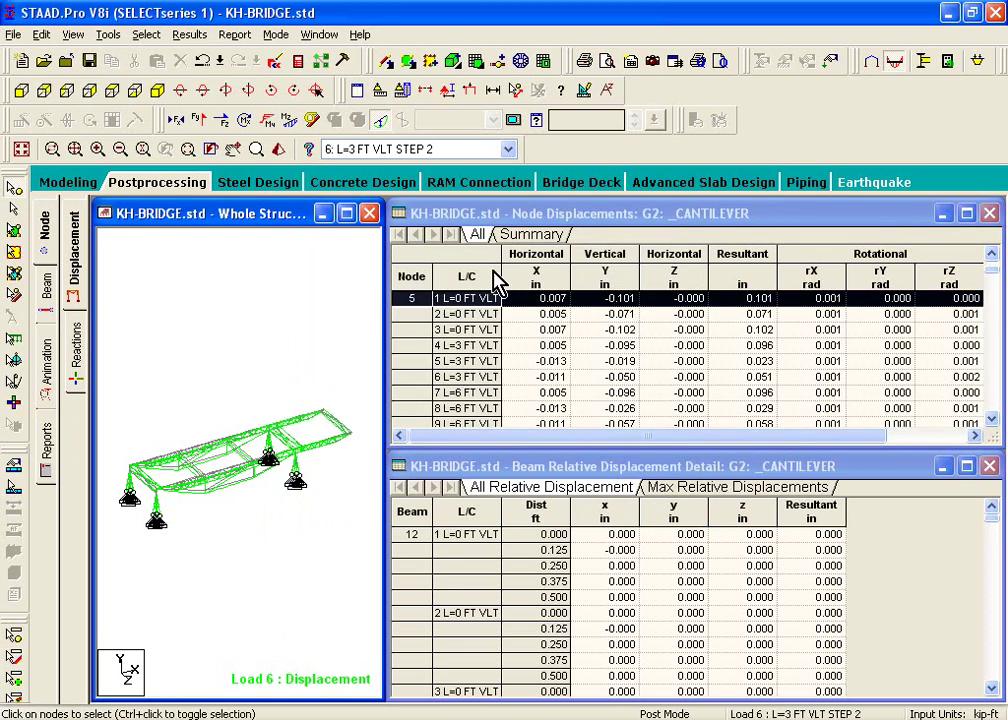
Step: Show the cantilever group's displacement summary and locate the nodes with the maximum and minimum vertical displacement
left_click(531, 235)
left_click_drag(410, 345, 405, 330)
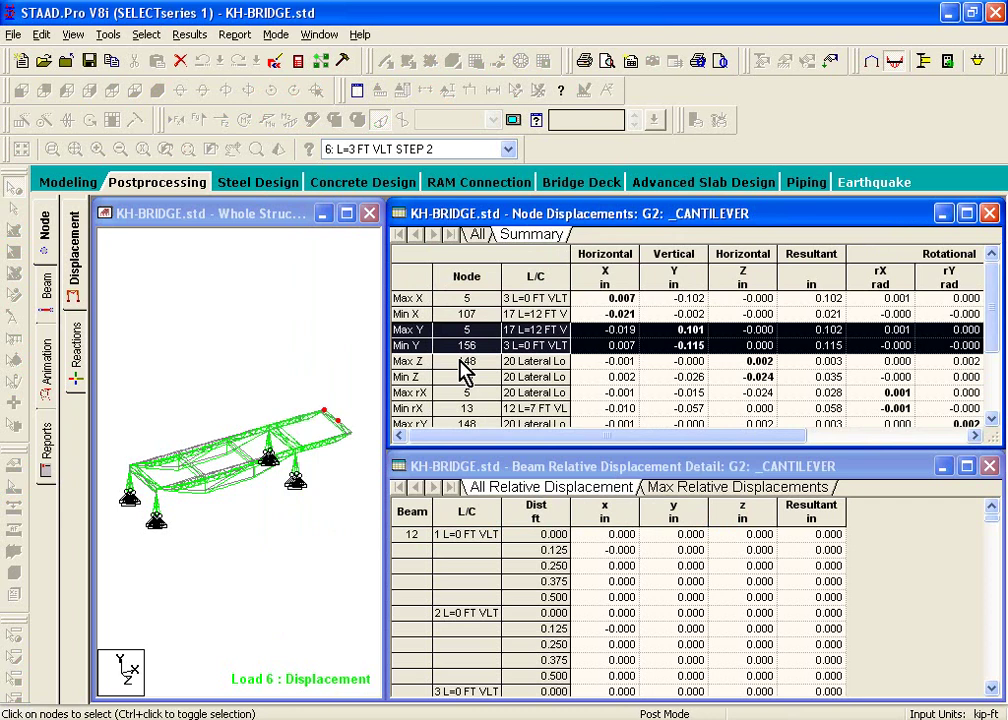
left_click(414, 345)
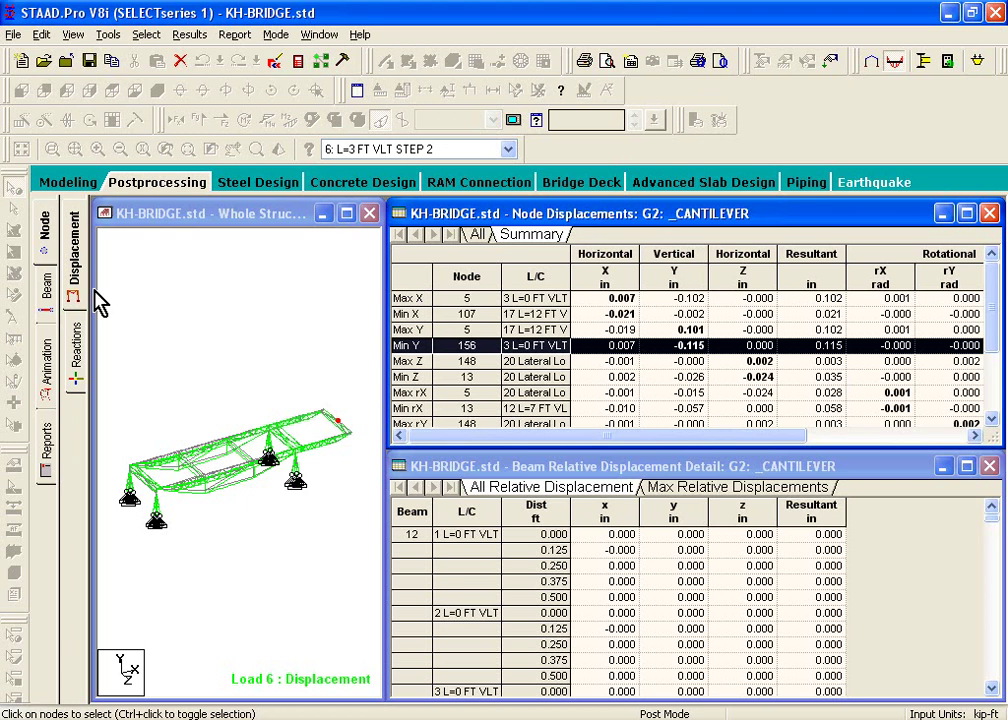
Step: Check the cantilever group's support reactions and display the beam bending diagram for load case 2: L=0 FT VLT STEP 1 in a maximized structure view
left_click(73, 362)
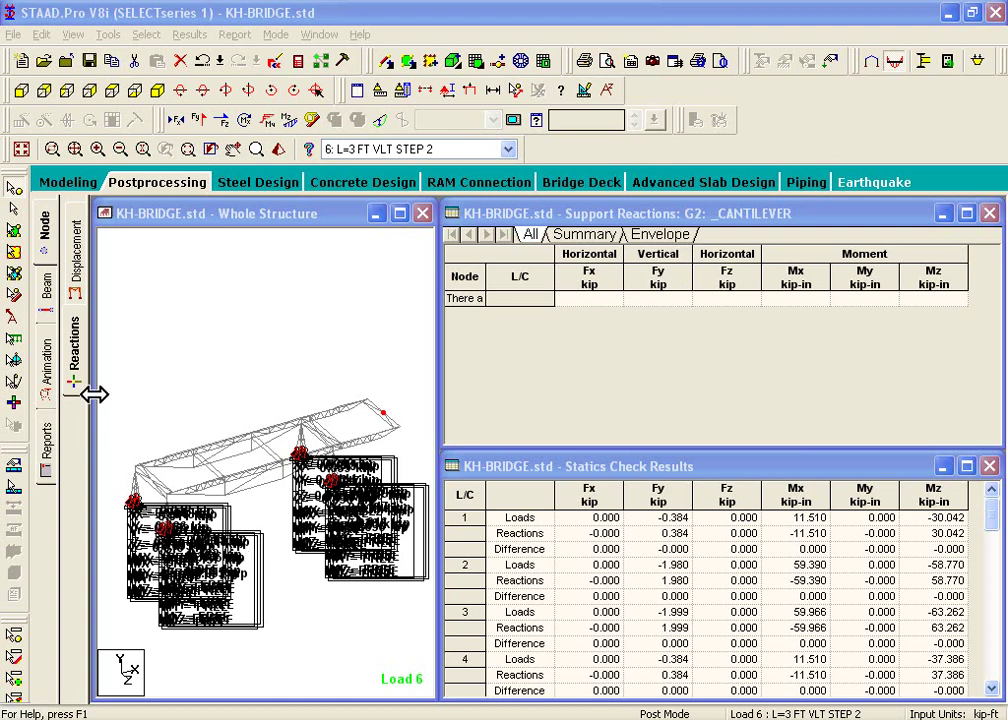
left_click(47, 312)
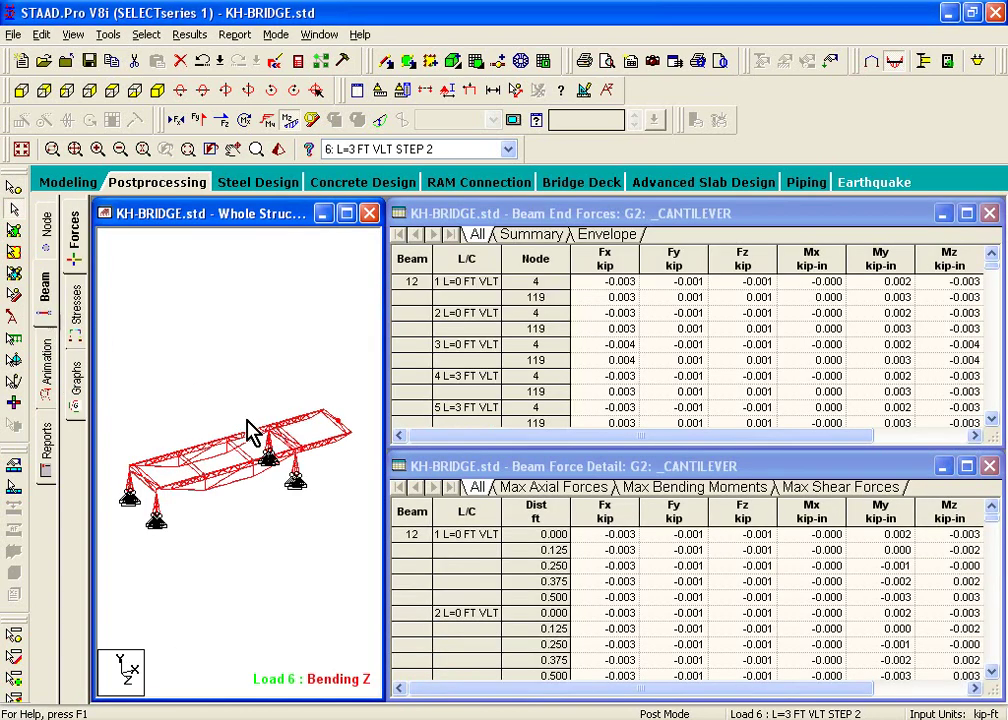
left_click(400, 150)
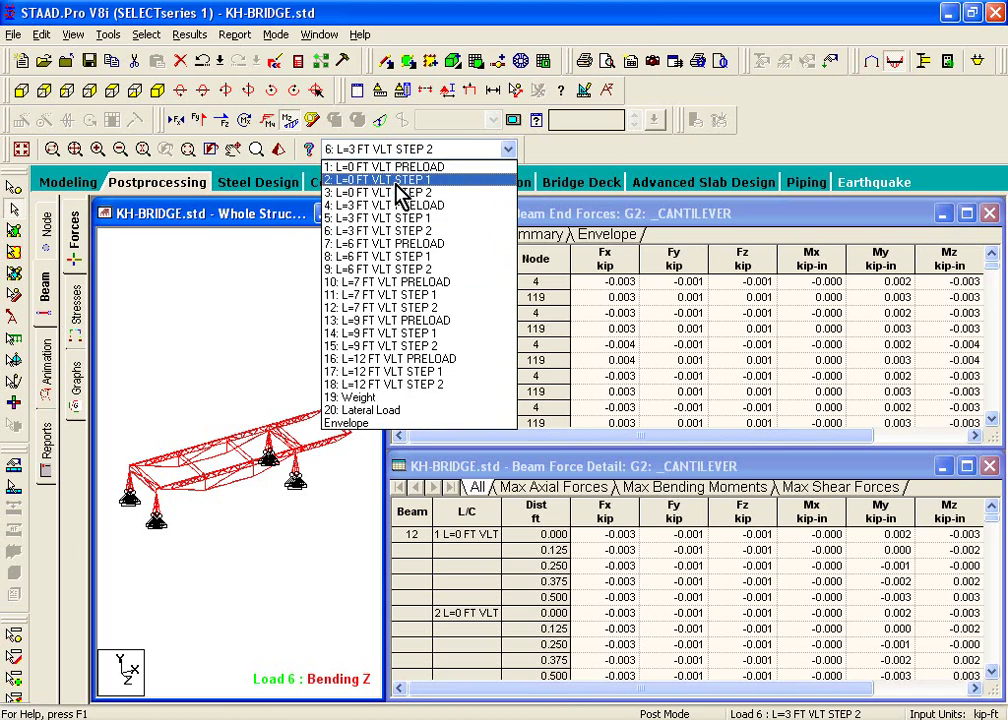
left_click(398, 180)
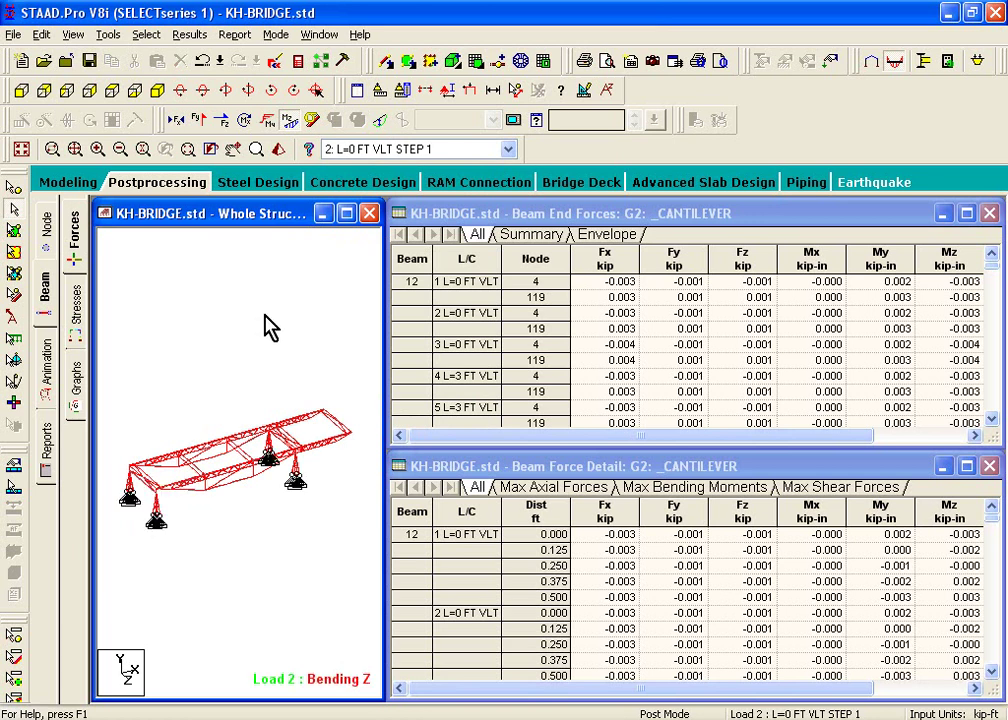
left_click(346, 214)
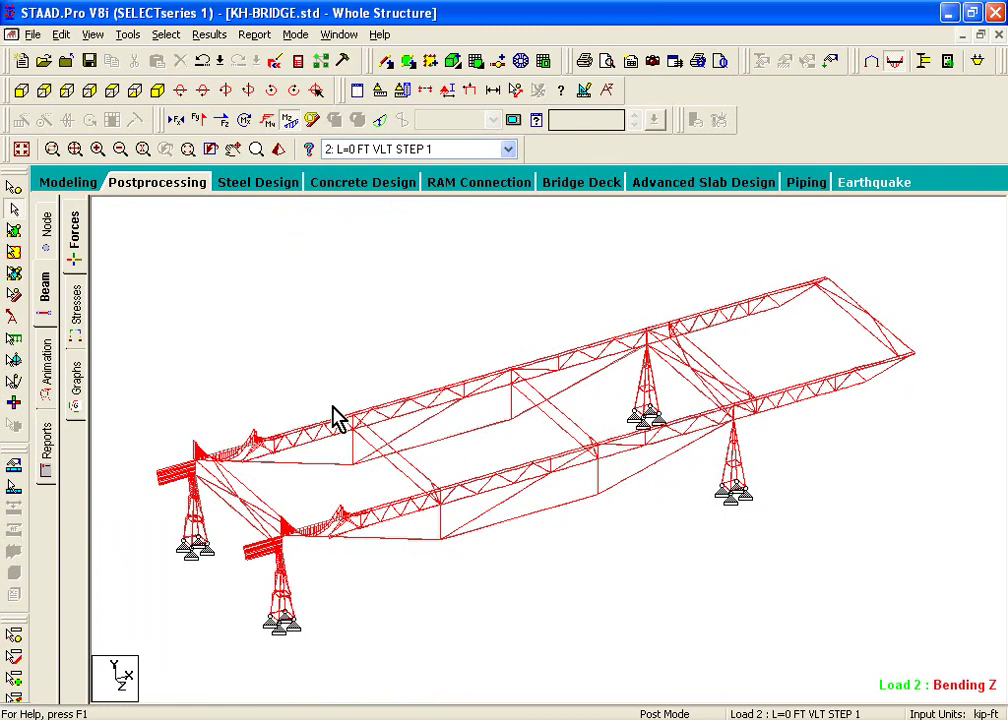
Step: Compare the bending diagrams of load cases 10: L=7 FT VLT PRELOAD and 8: L=6 FT VLT STEP 1
left_click(410, 150)
left_click(420, 283)
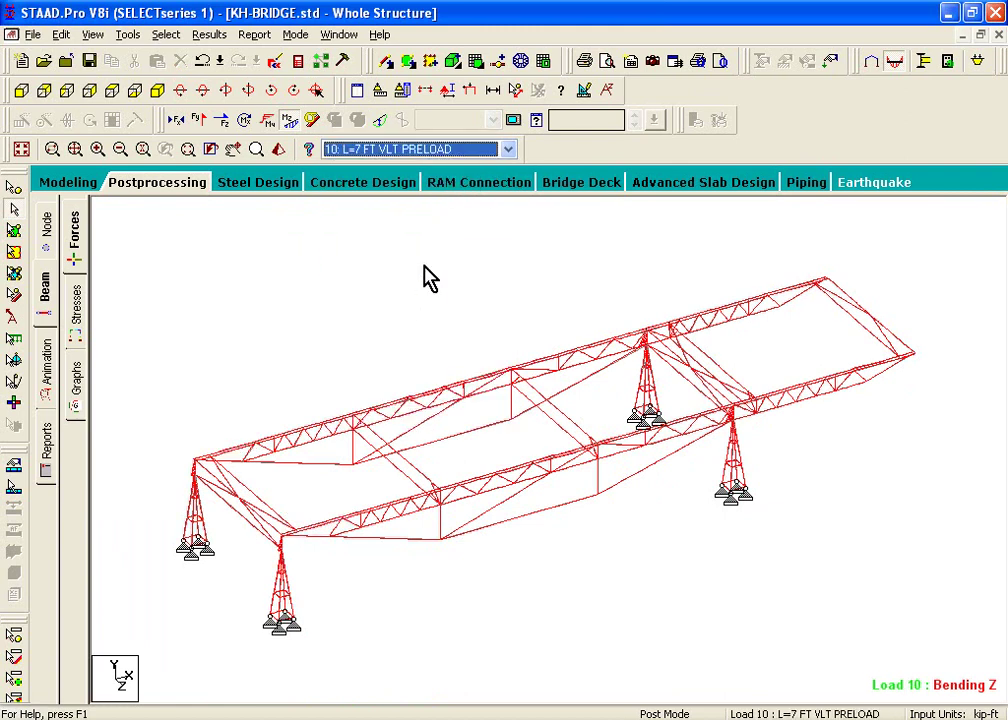
left_click(422, 148)
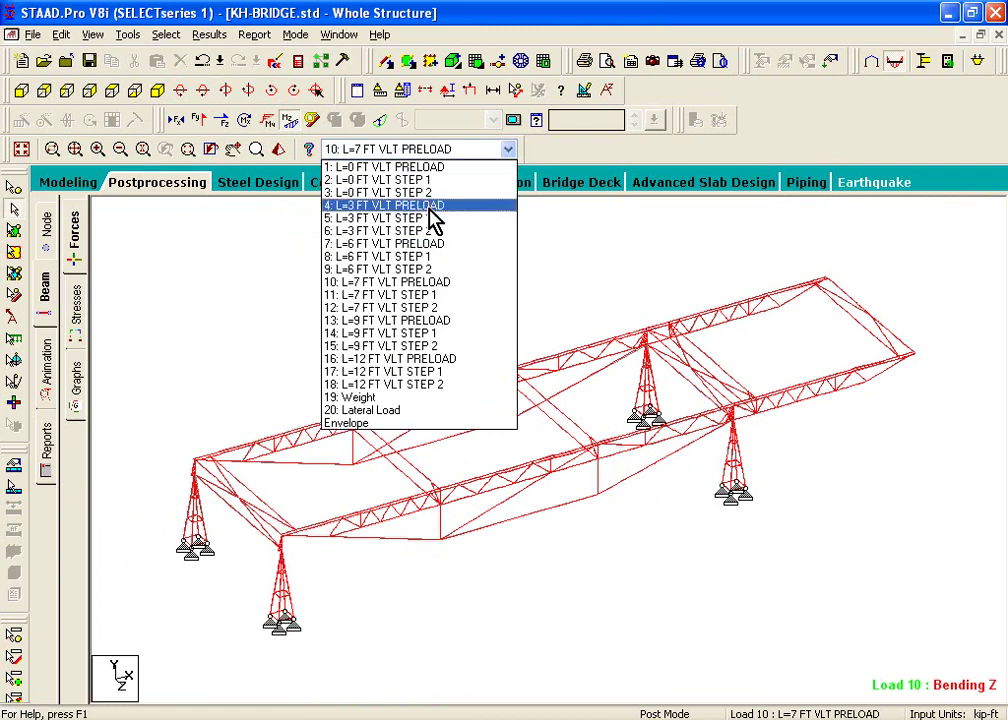
left_click(430, 262)
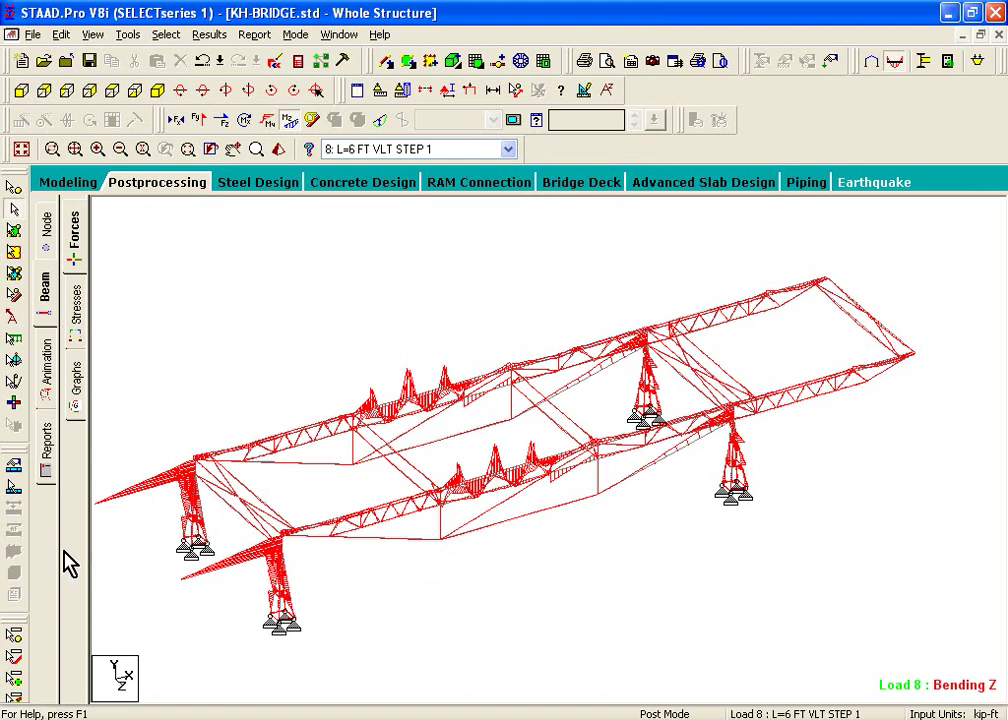
Step: Inspect the Bending-Z diagram of the rear top-chord physical member for load case 8, reading the section forces at 7.749 ft
left_click(13, 487)
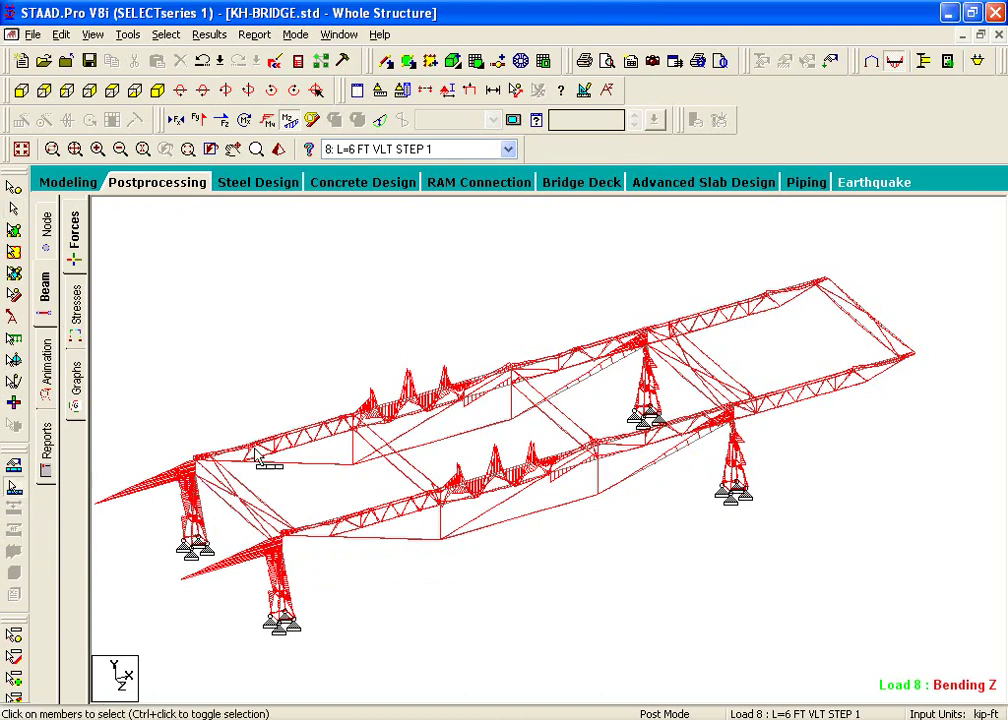
left_click(266, 441)
double_click(266, 441)
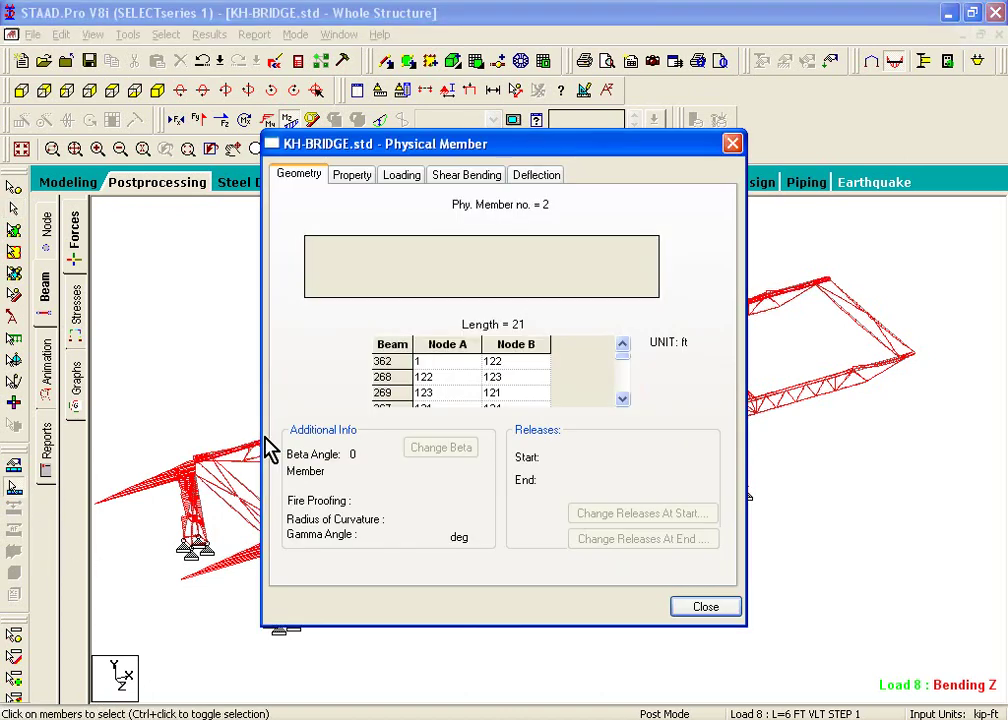
left_click(474, 178)
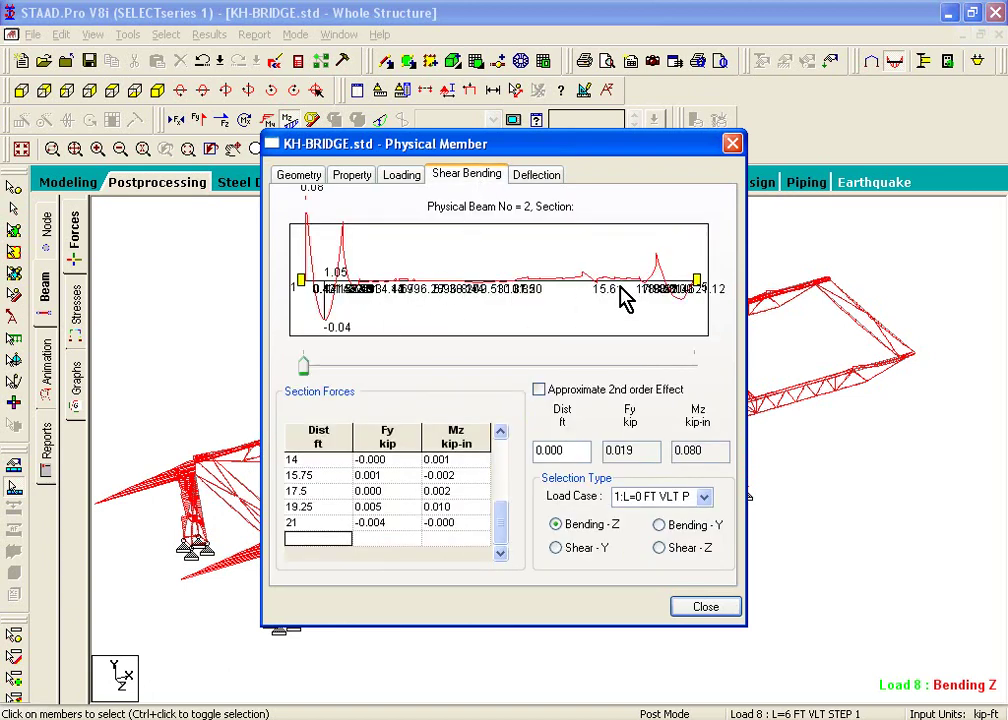
left_click(705, 497)
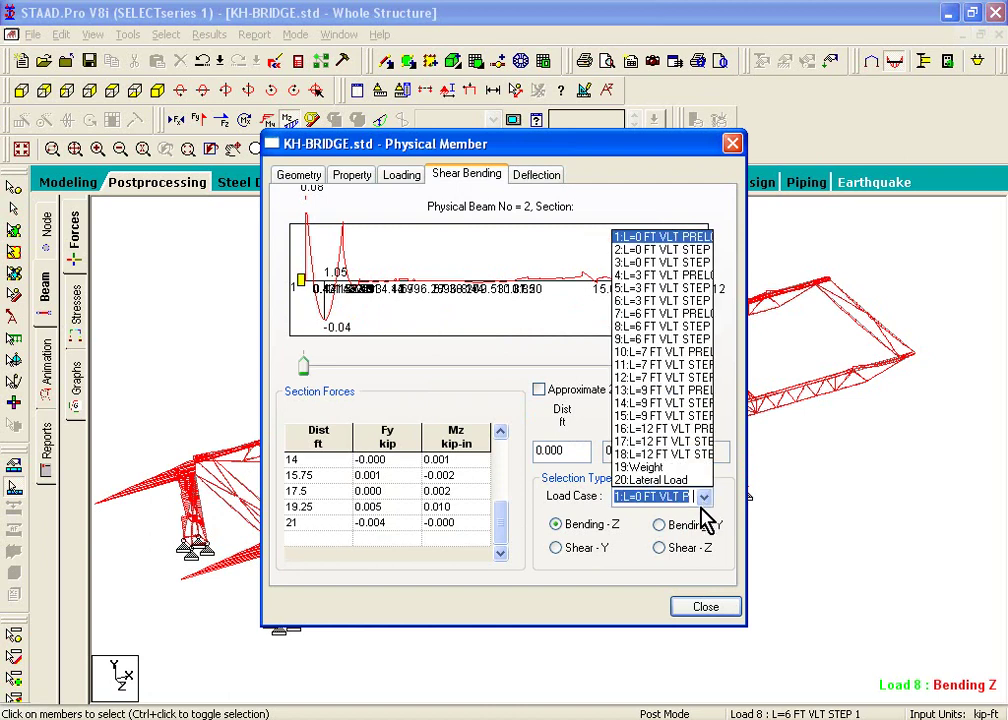
left_click(690, 345)
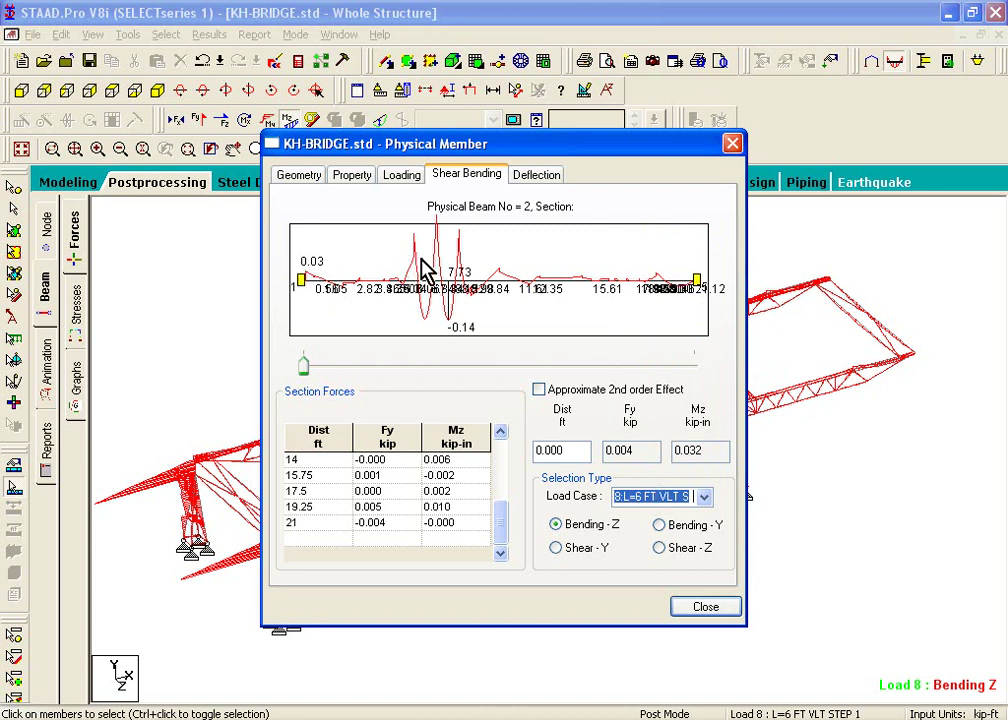
left_click_drag(304, 366, 414, 353)
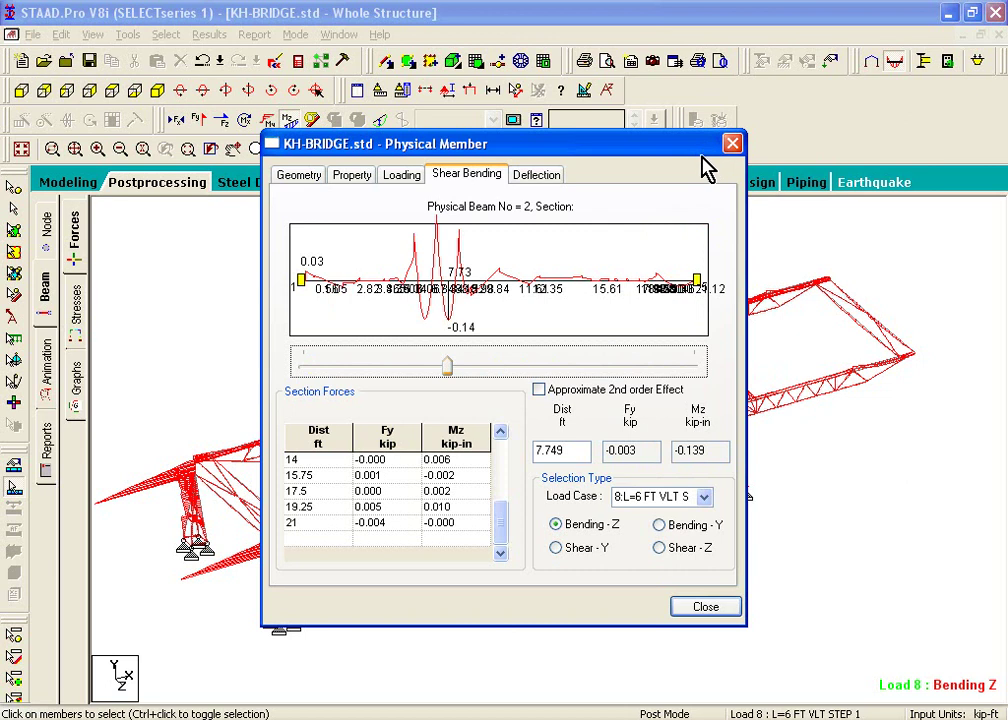
Step: Examine the physical member's global Y deflection for load case 8: L=6 FT VLT STEP 1, and close its results
left_click(547, 180)
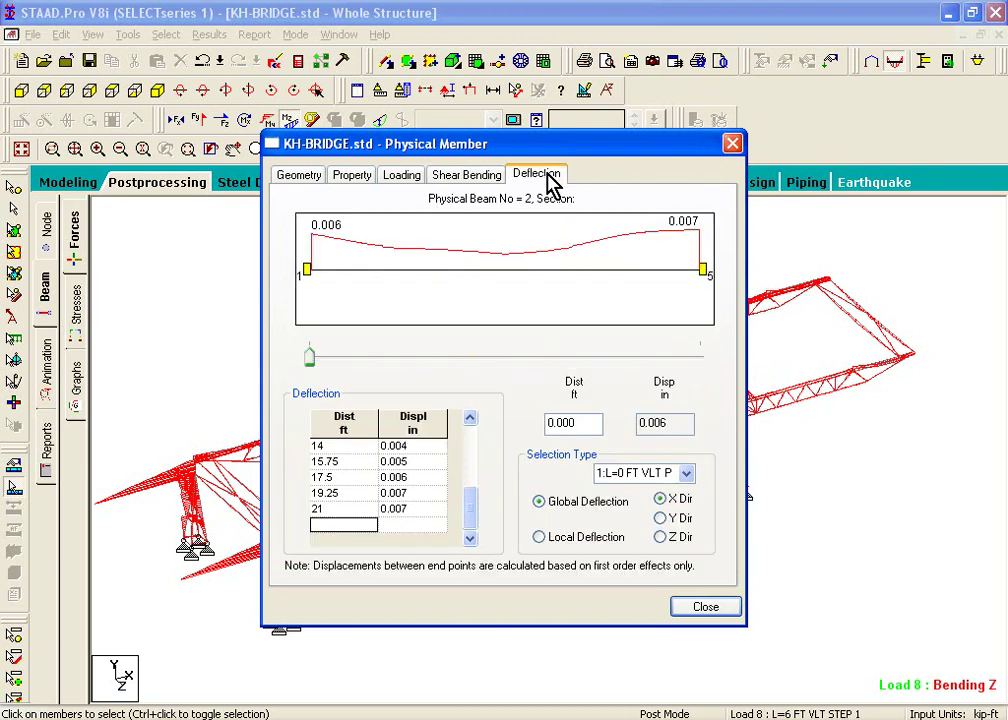
left_click(659, 518)
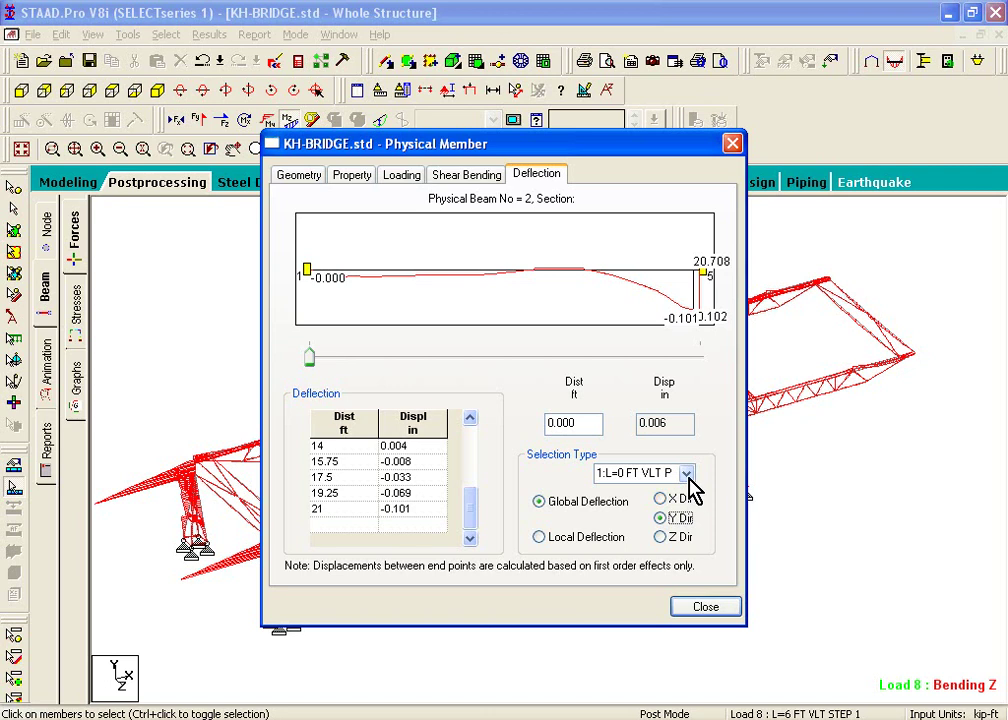
left_click(687, 477)
left_click(662, 590)
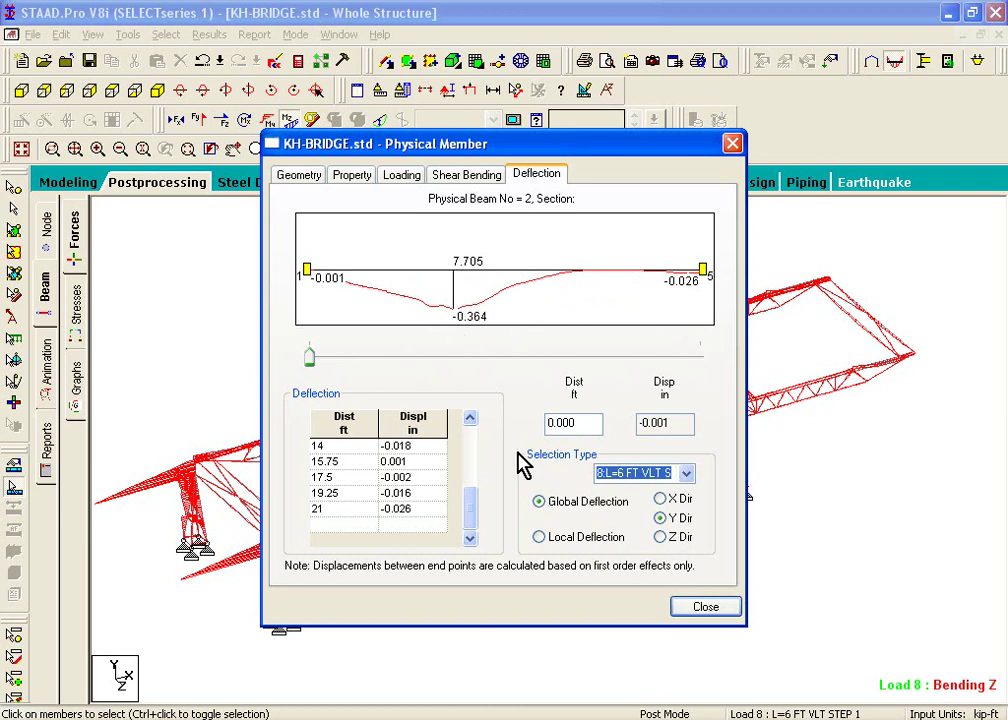
left_click(733, 145)
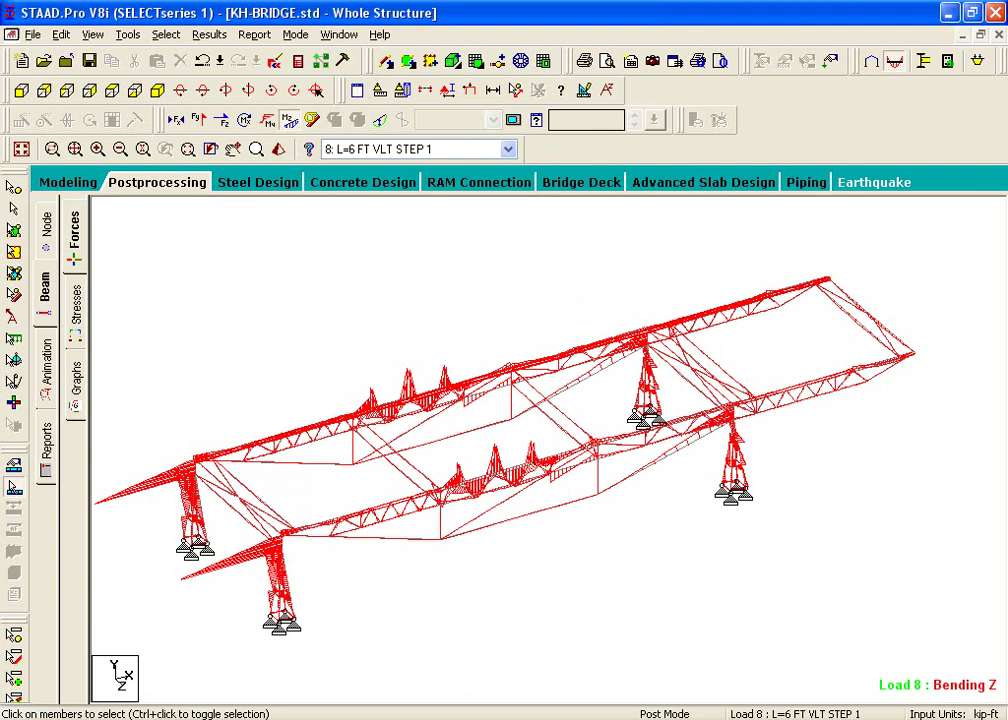
Step: Show the applied loads of load case 8 on the structure and compare the deflected shape with the Mz bending diagram
left_click(472, 90)
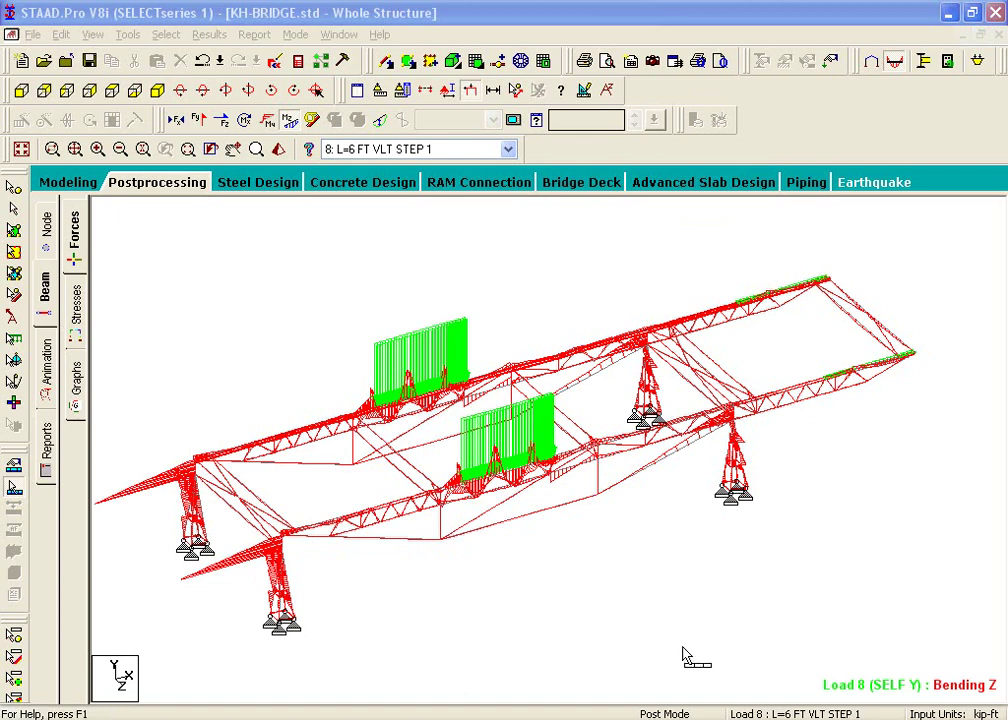
left_click(384, 128)
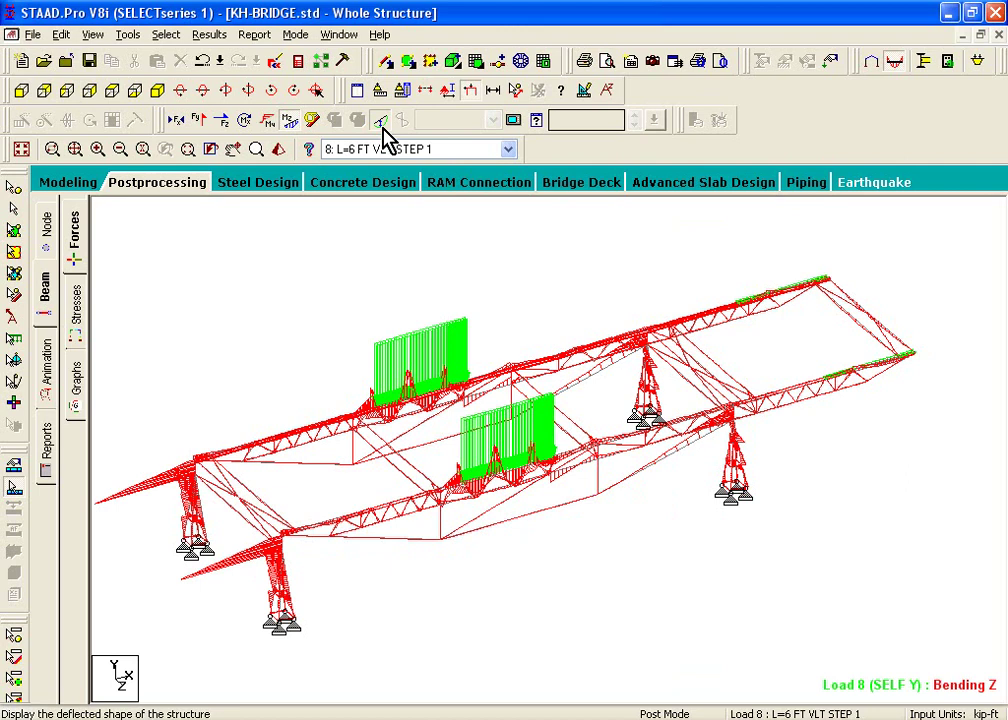
left_click(384, 128)
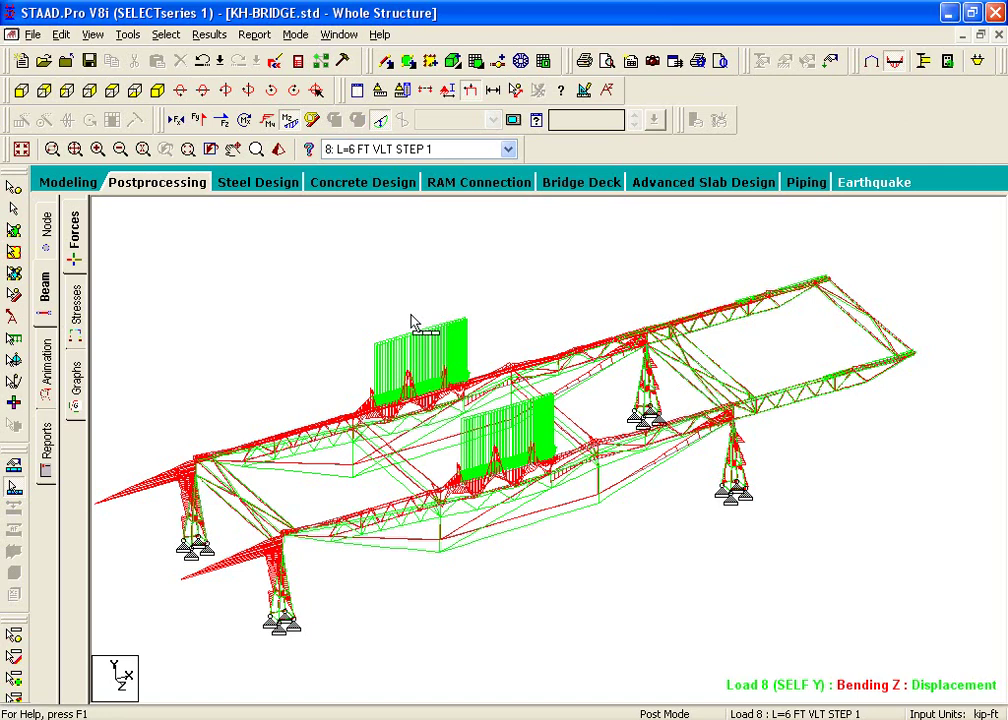
left_click(380, 121)
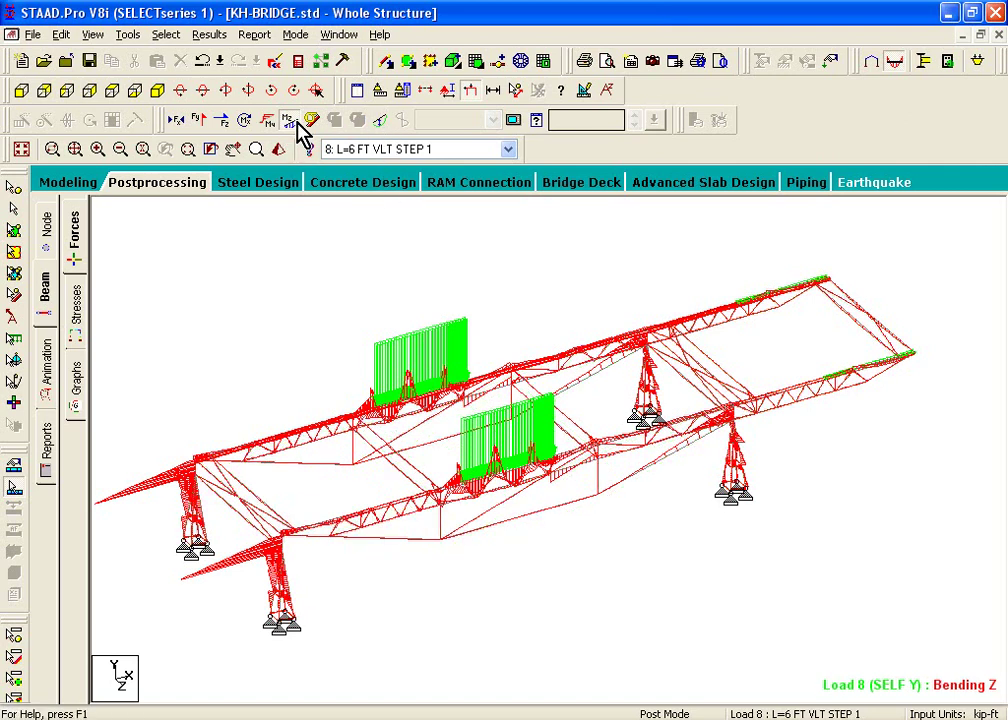
left_click(289, 121)
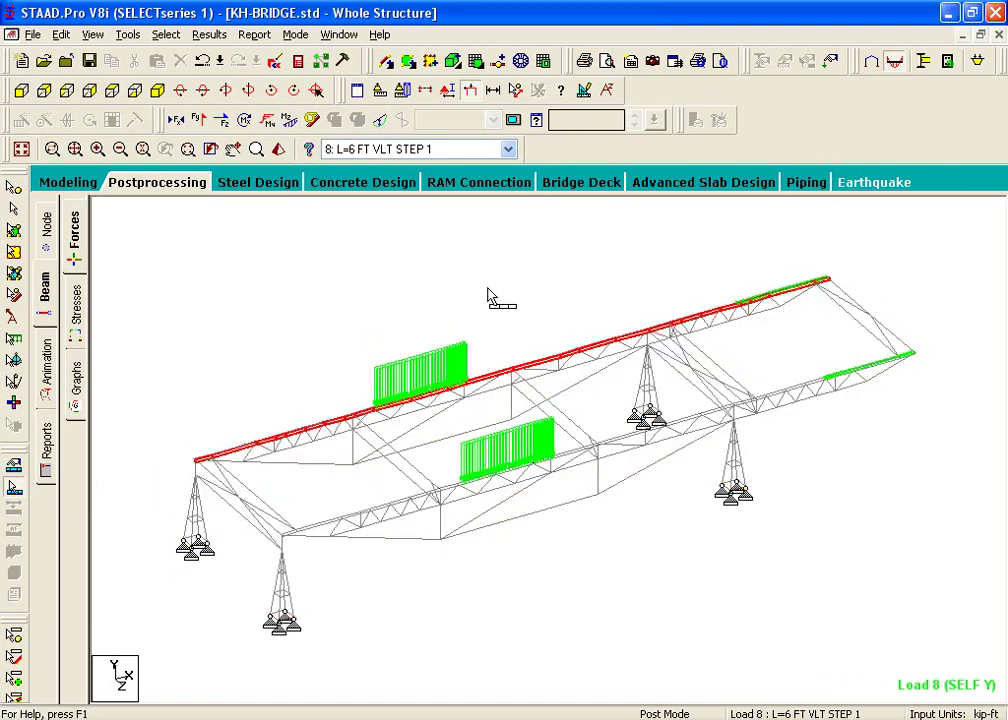
left_click(380, 121)
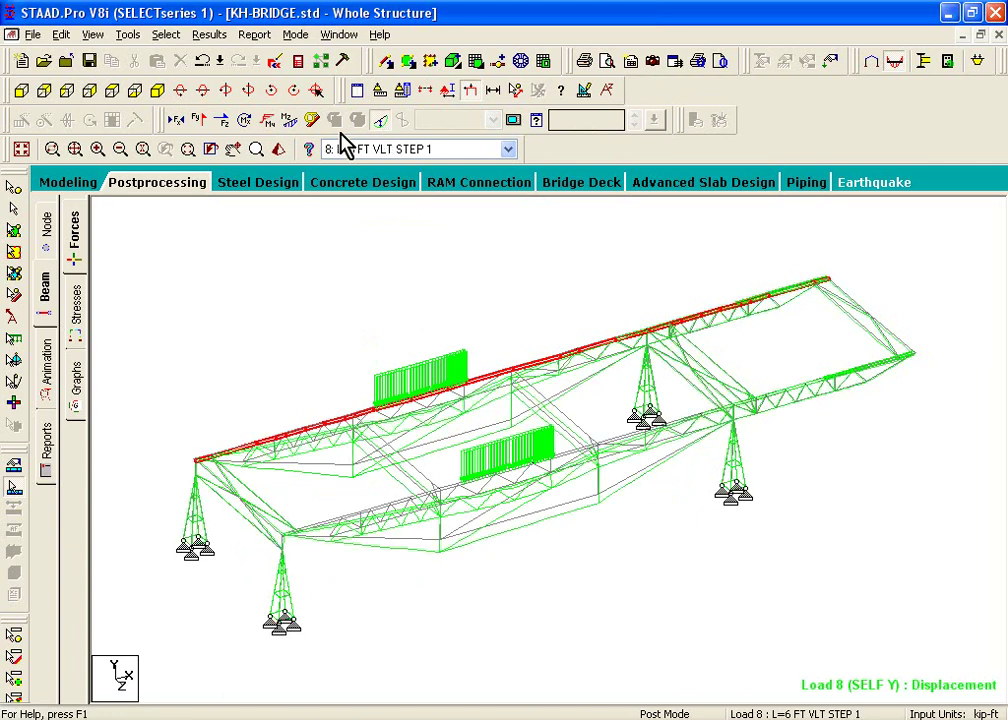
left_click(289, 121)
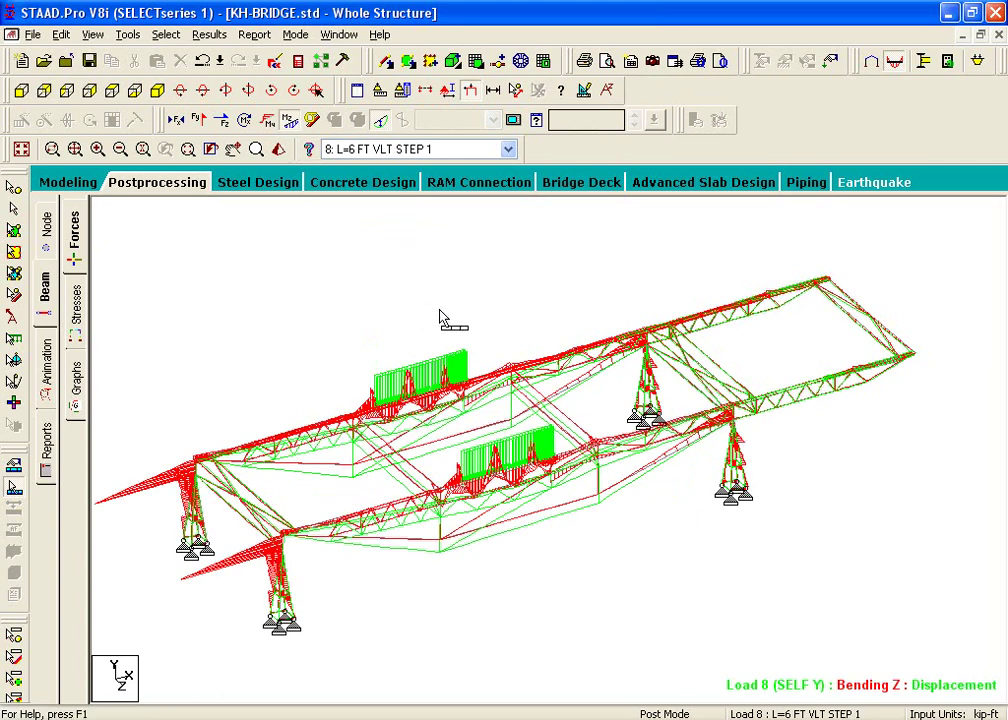
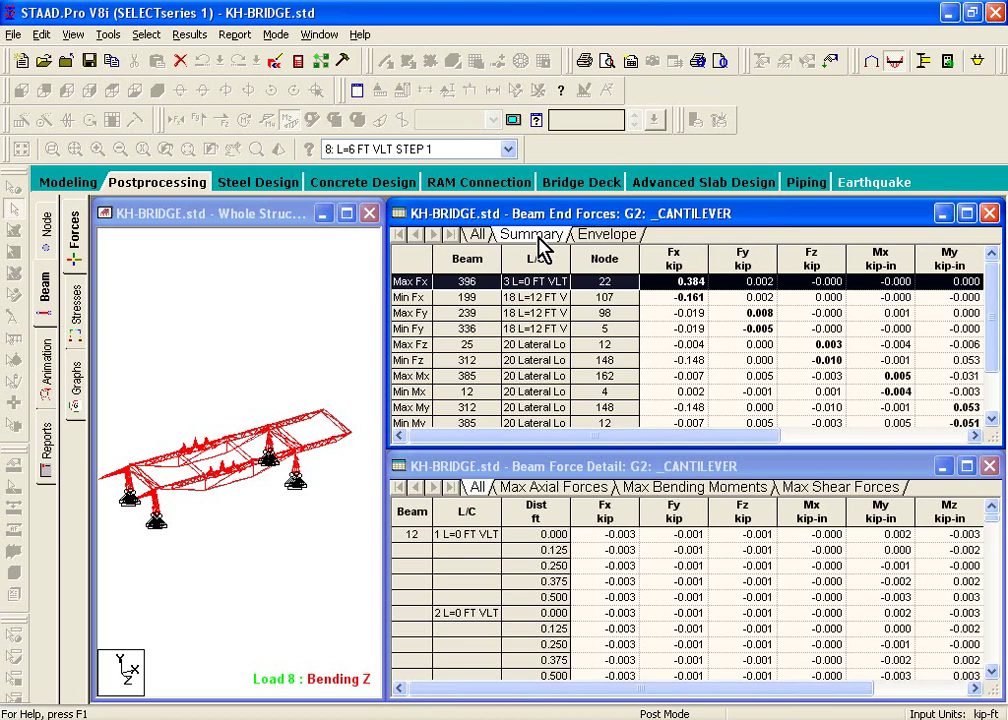
Step: Display the beam stresses and open the 3D stress contour of beam 38 at the top of the front tower near the cantilever
left_click(80, 330)
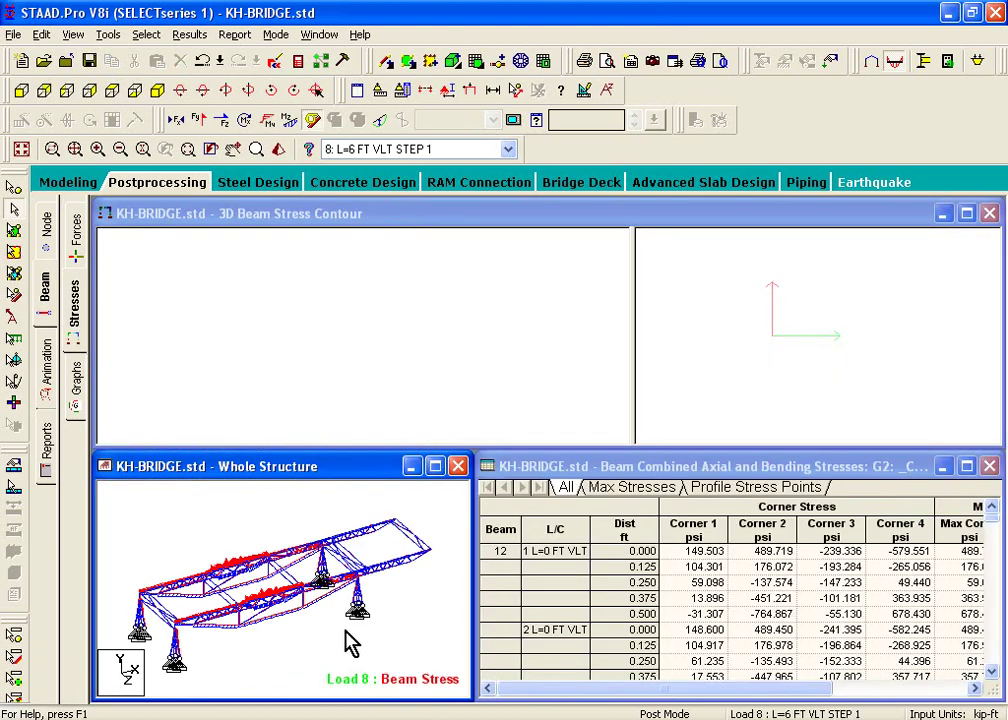
scroll(352, 641, "up", 10)
scroll(388, 603, "up", 6)
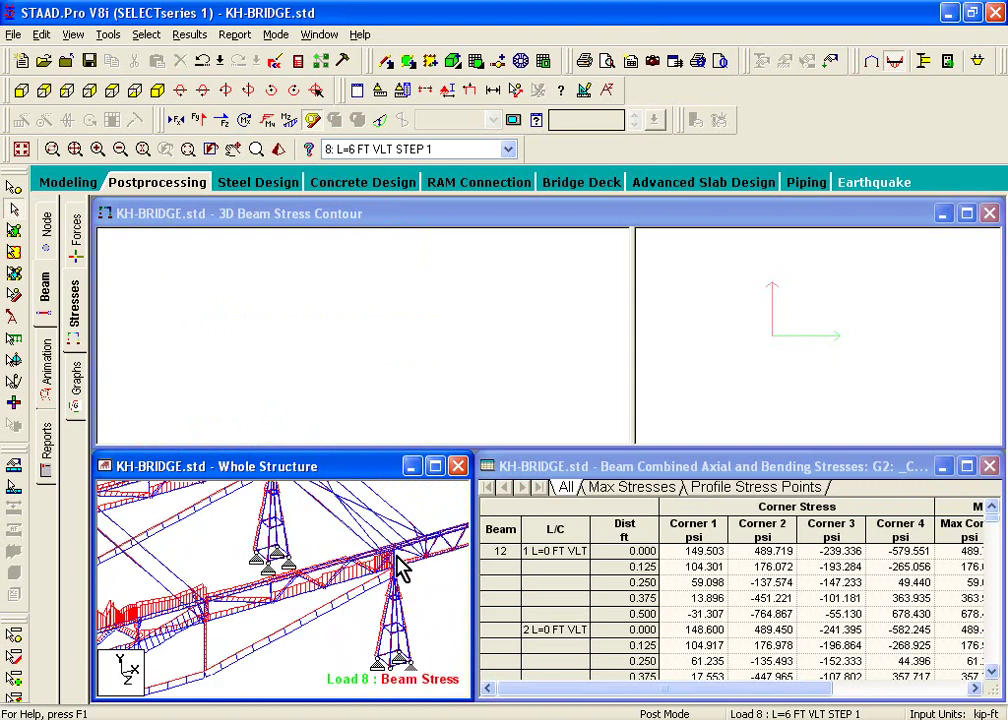
left_click(399, 568)
left_click_drag(301, 248, 781, 453)
Step: Move the section plane along beam 38 to a distance of 0.12 ft
key("Right")
key("Right")
key("Right")
key("Right")
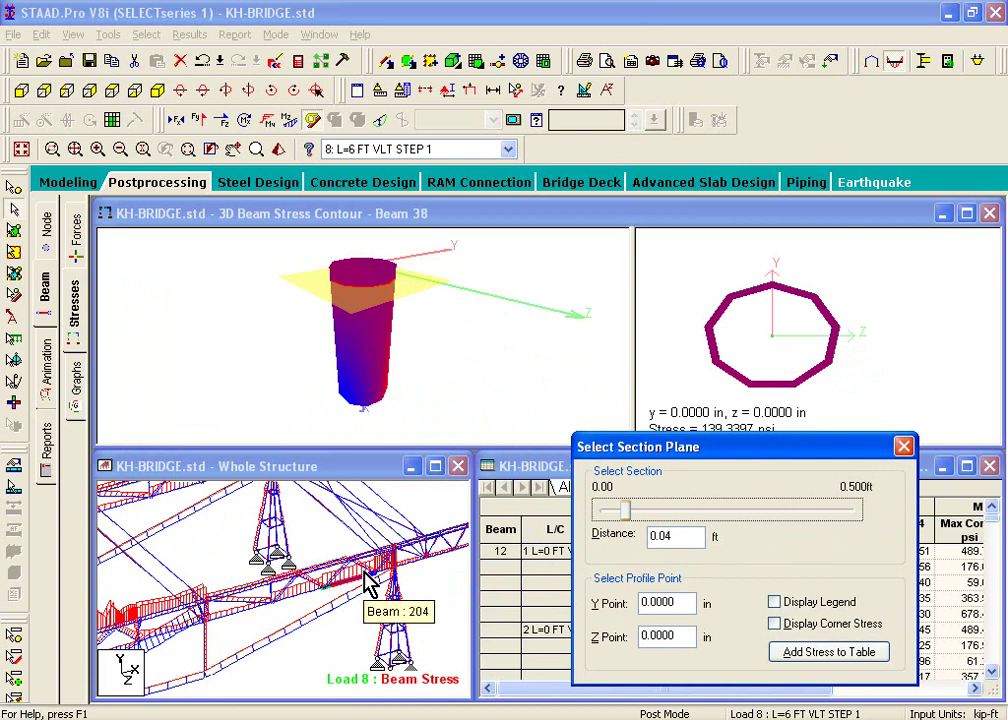
key("Right")
key("Right")
key("Right")
key("Right")
key("Right")
key("Right")
key("Right")
key("Right")
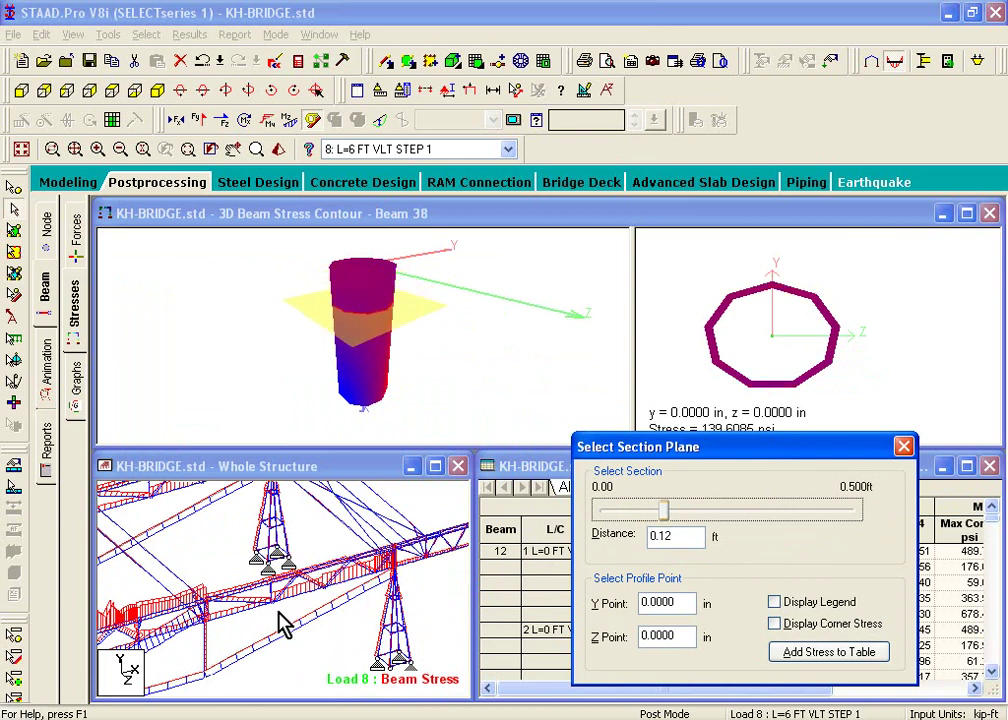
Step: Show the beam 38 stress contour for load case 7: L=6 FT VLT PRELOAD
scroll(270, 540, "up", 3)
scroll(281, 596, "down", 3)
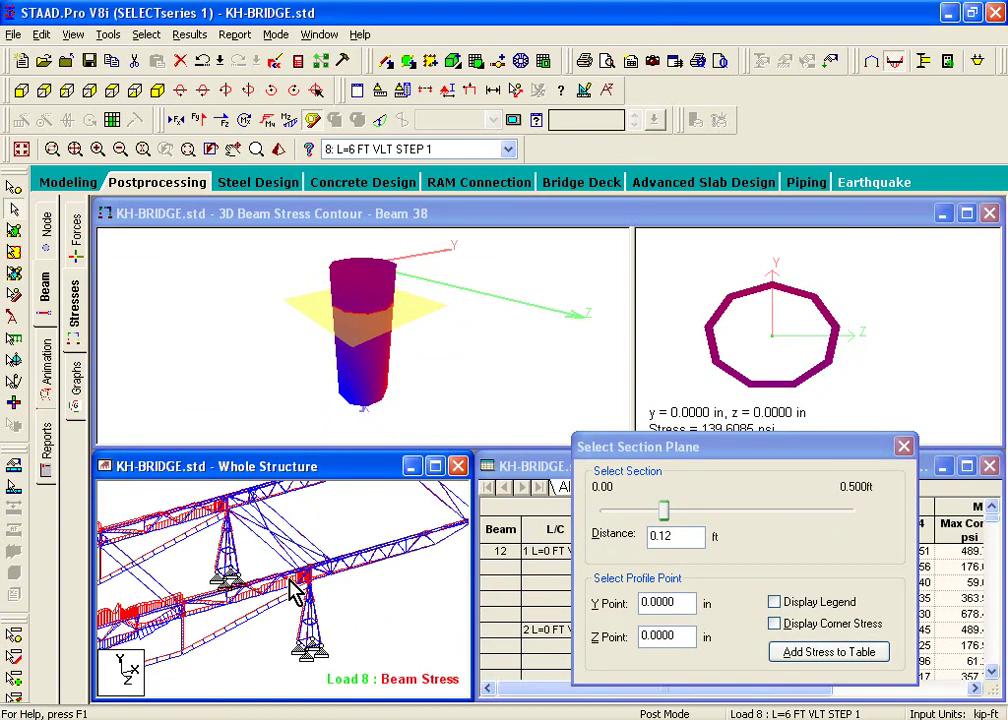
left_click_drag(338, 400, 344, 353)
left_click(405, 149)
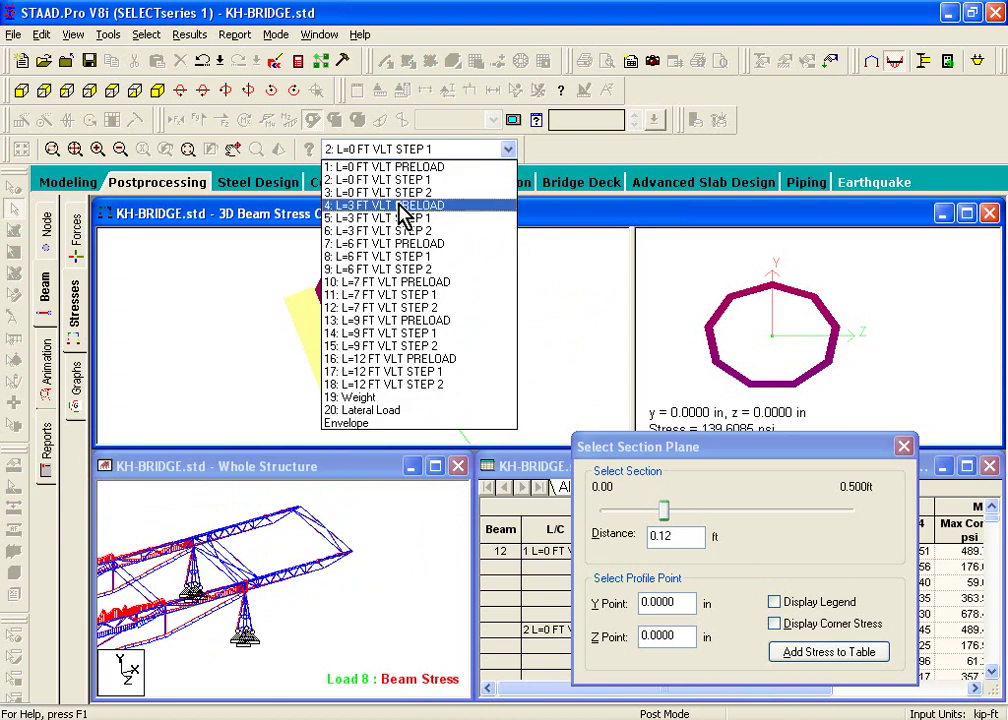
left_click(427, 247)
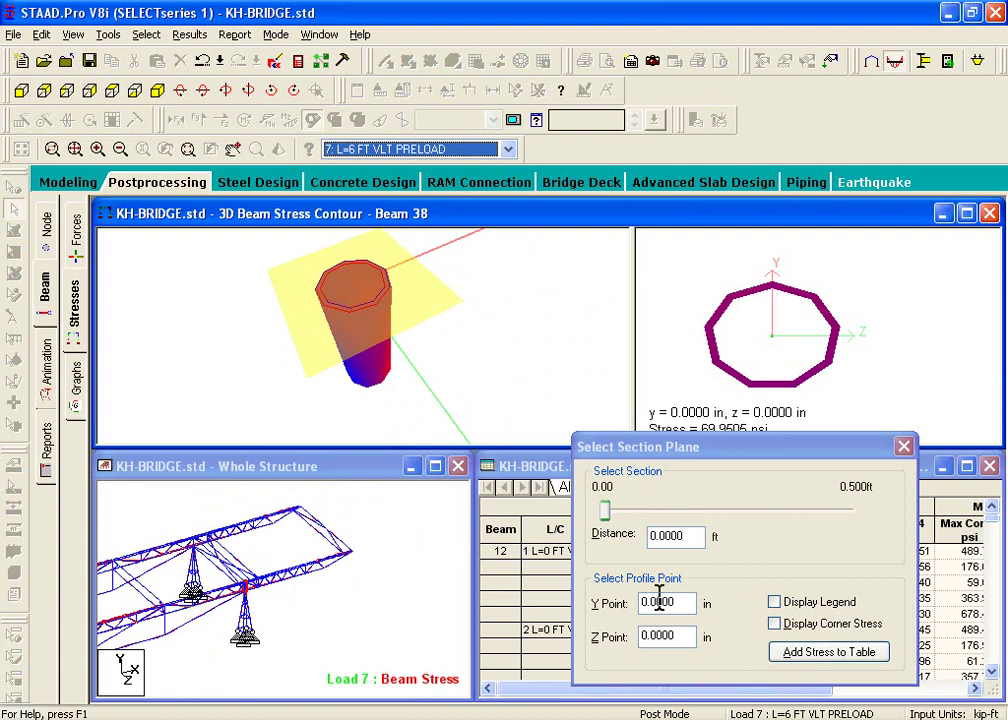
Step: Display the legend and corner stresses for the beam 38 contour and set the section plane at 0.17 ft
left_click(776, 602)
left_click(776, 624)
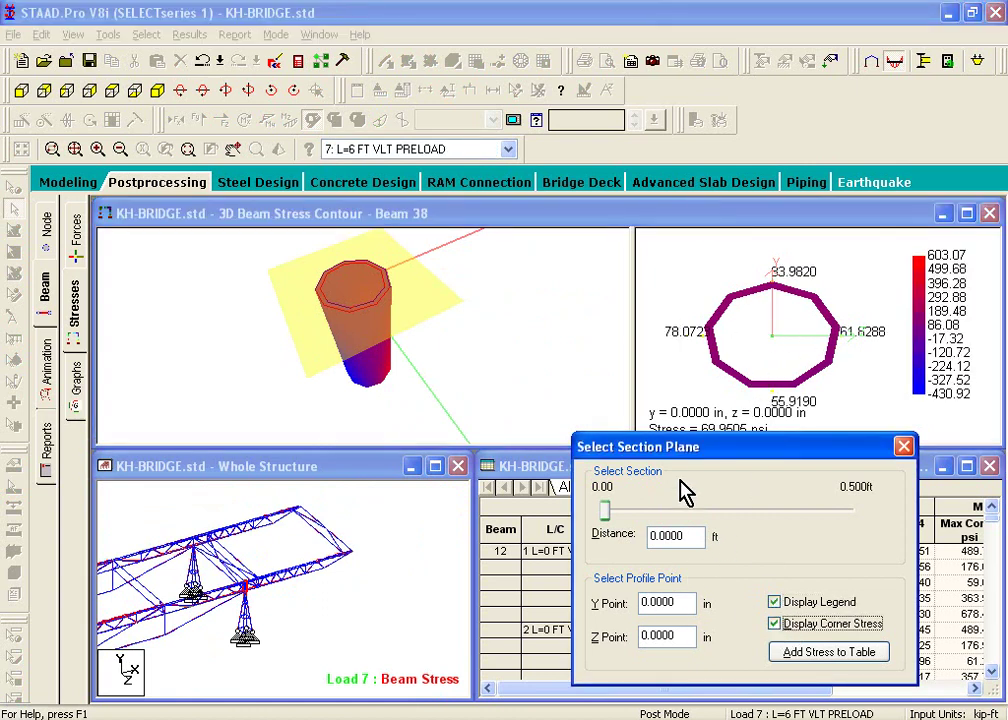
left_click_drag(604, 511, 690, 545)
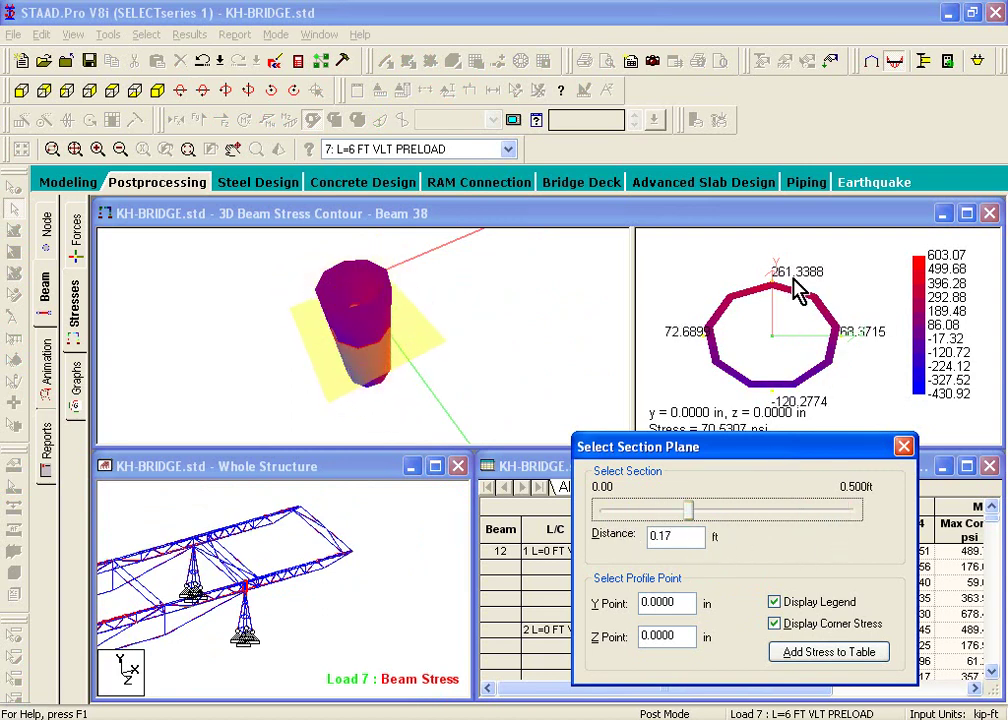
Step: Open the beam graphs and examine the Mz, Fy and Fx diagrams of a lower chord member, the inclined members and a cross member at midspan
left_click_drag(708, 450, 659, 472)
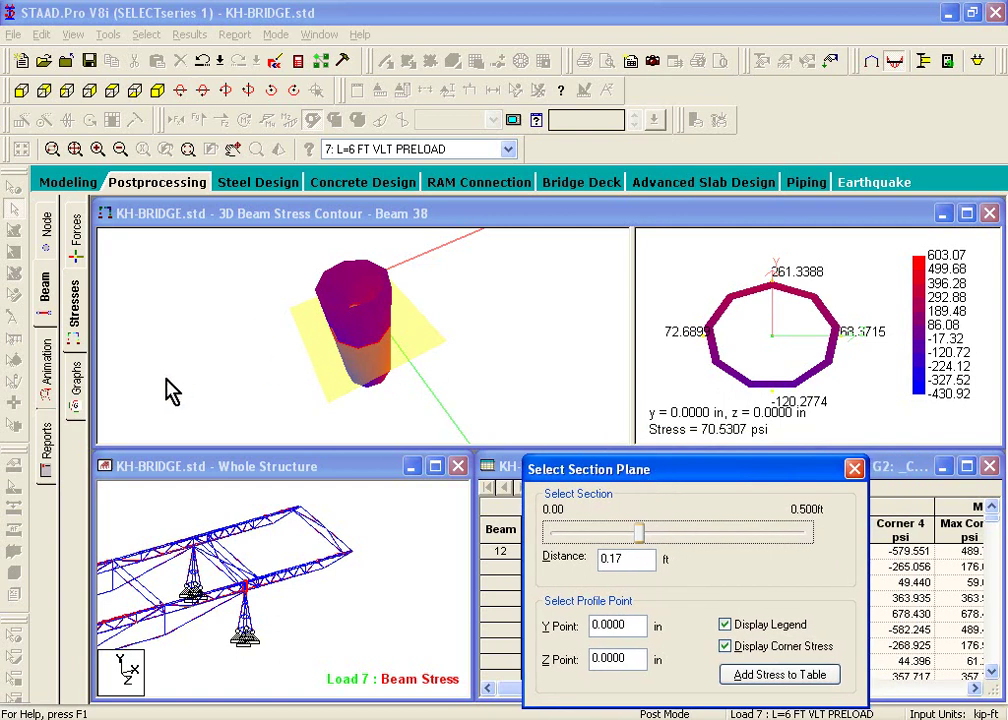
left_click(76, 386)
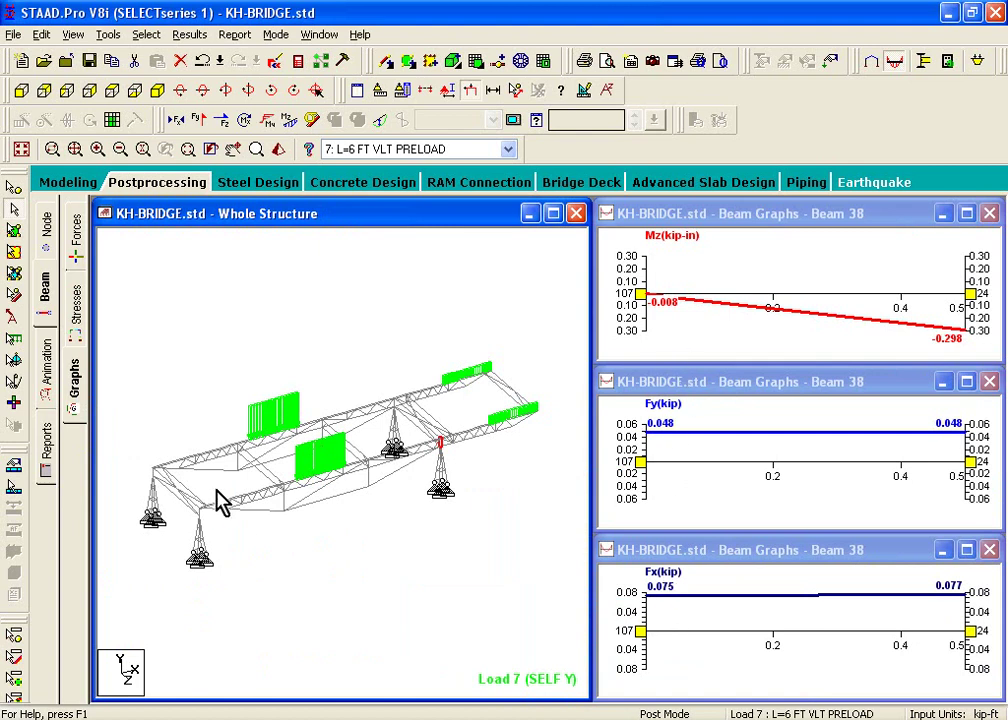
left_click(326, 512)
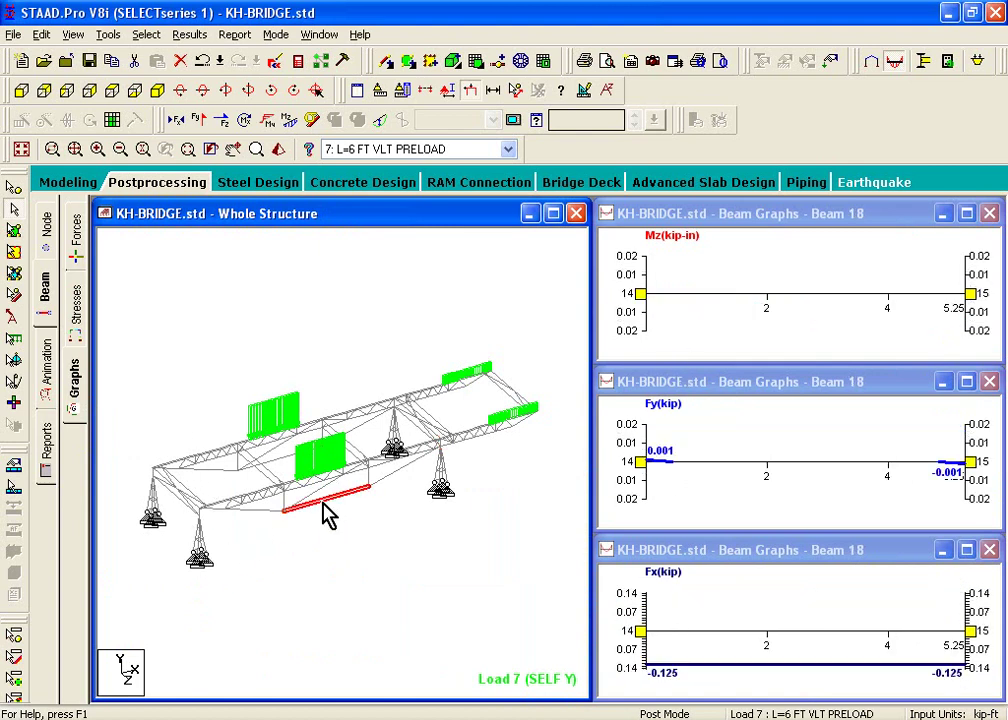
left_click(308, 498)
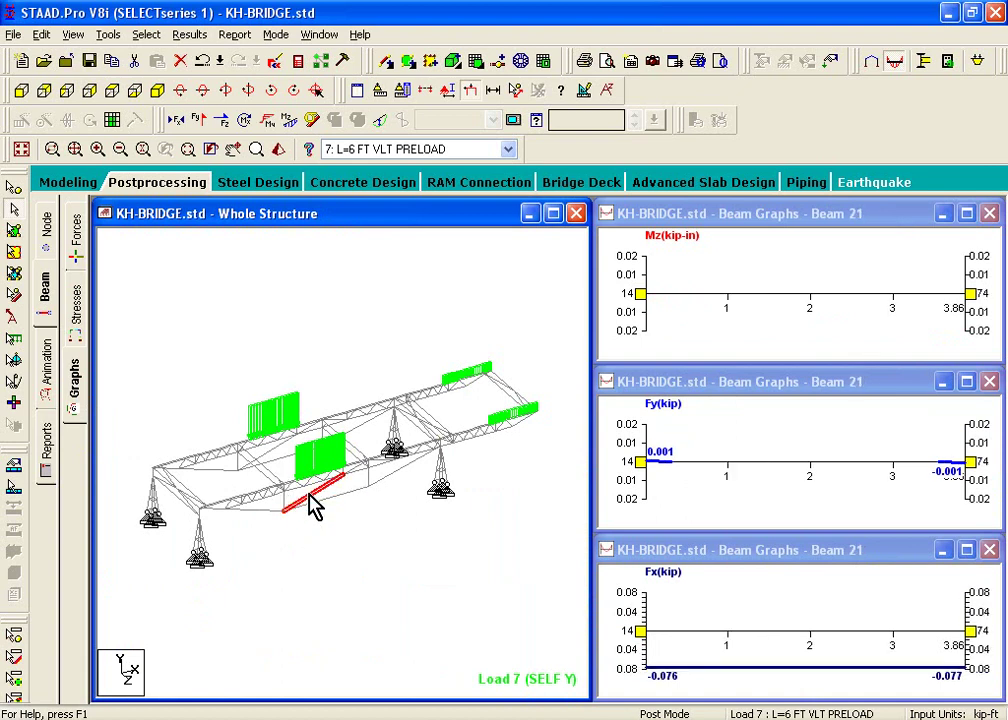
left_click(281, 463)
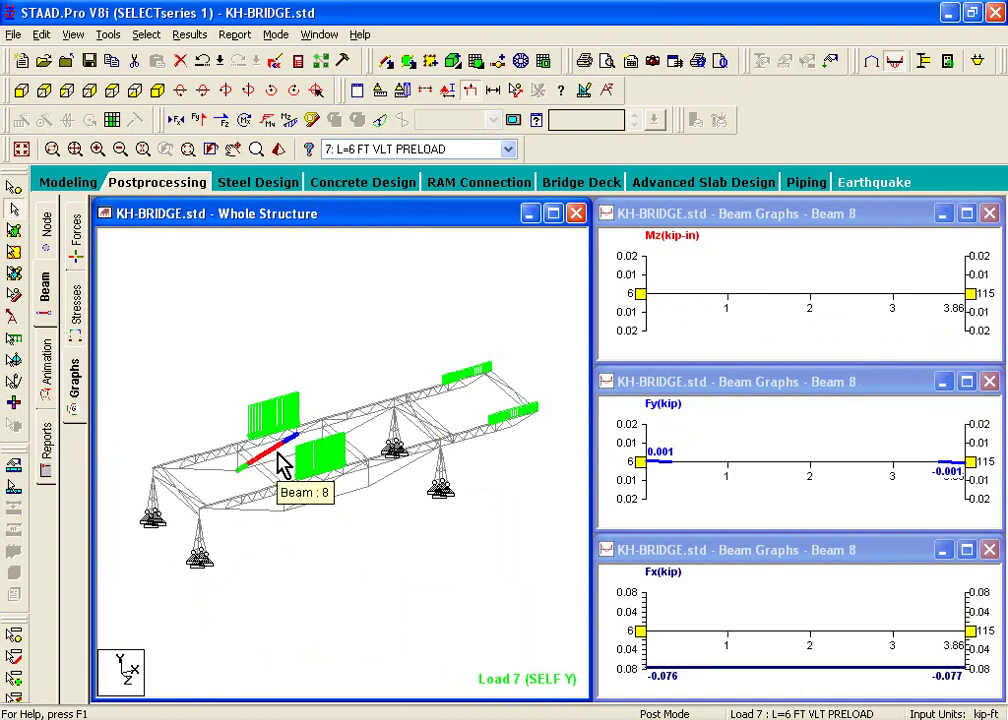
left_click(284, 495)
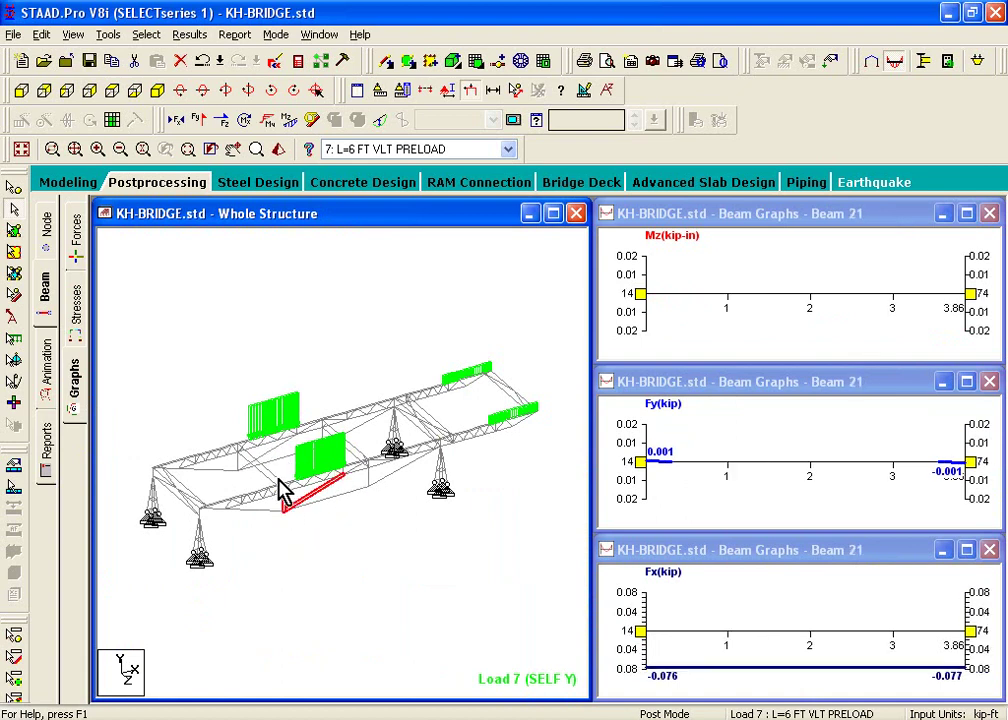
left_click(277, 475)
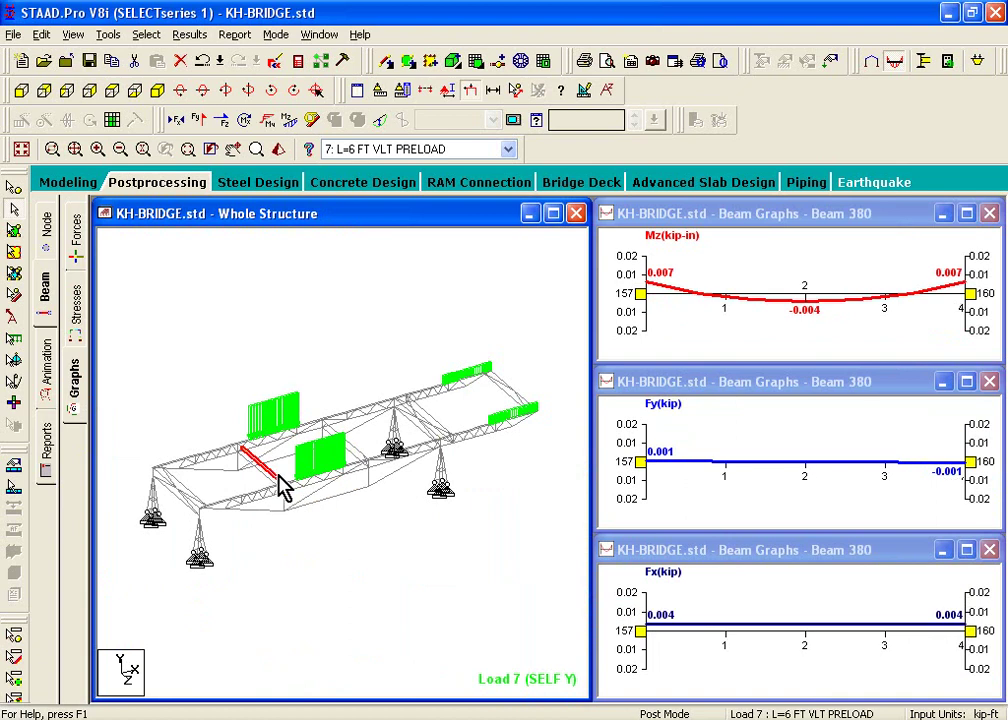
Step: Animate the bridge's deflection with 11 extra frames and switch the animation to load case 8: L=6 FT VLT STEP 1
left_click(50, 388)
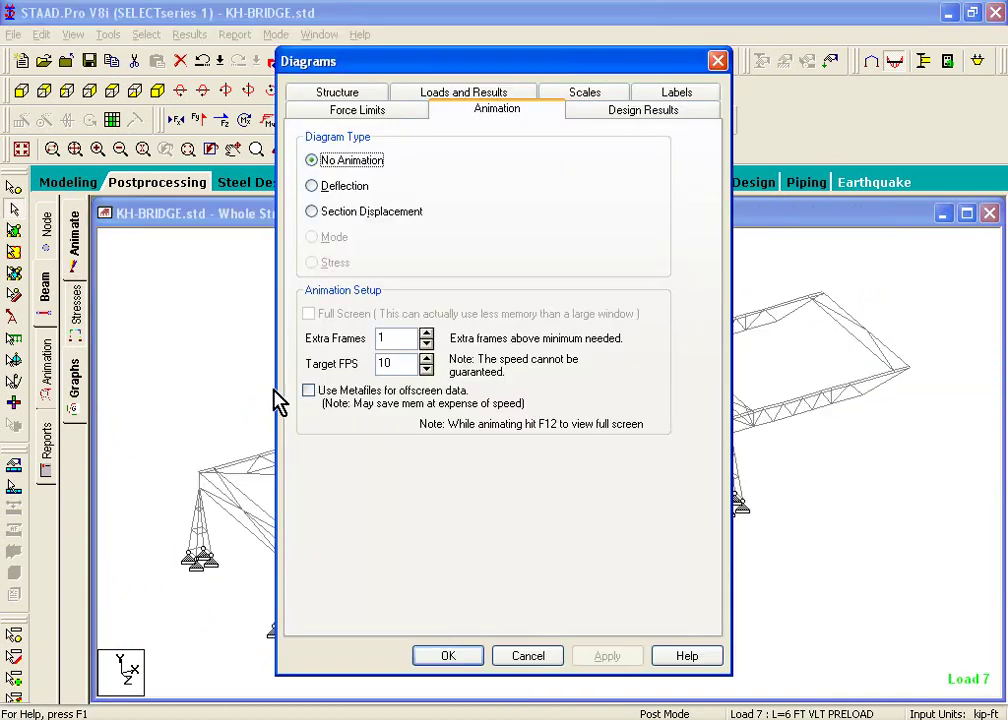
left_click(312, 186)
left_click(426, 334)
left_click(426, 334)
left_click(426, 334)
left_click(426, 334)
left_click(426, 334)
left_click(426, 334)
left_click(426, 334)
left_click(426, 334)
left_click(426, 335)
left_click(426, 335)
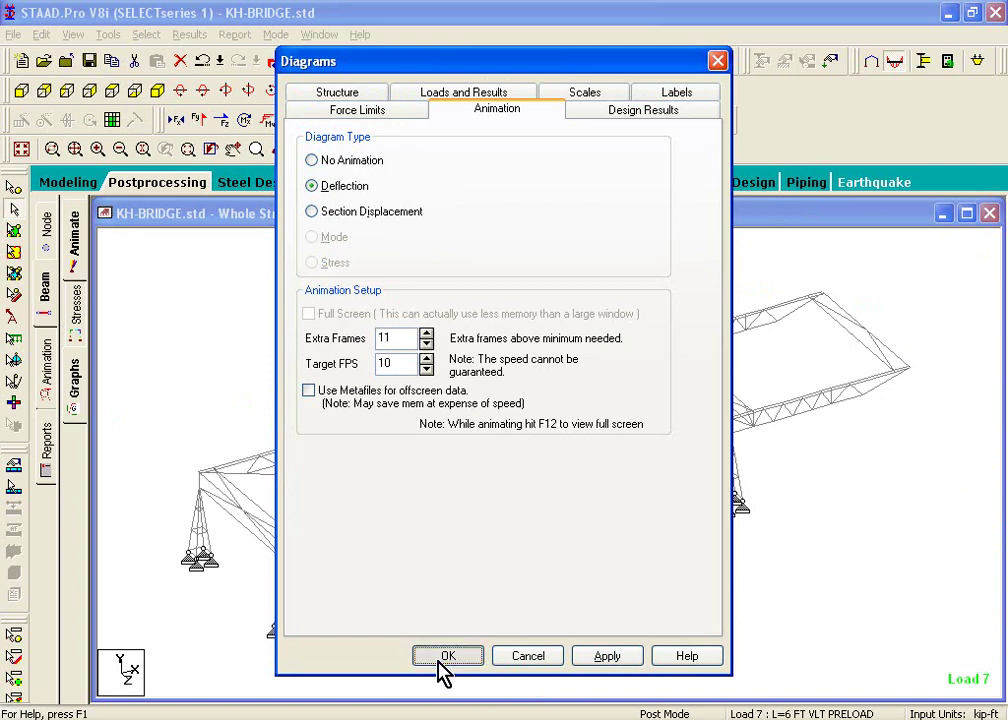
left_click(445, 657)
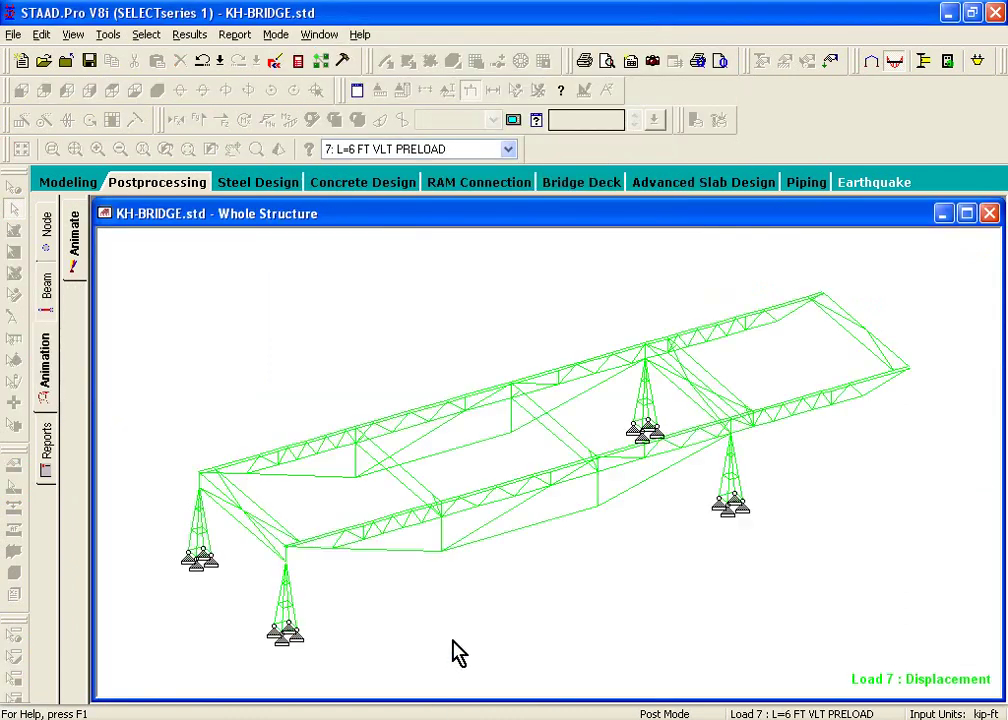
left_click(418, 150)
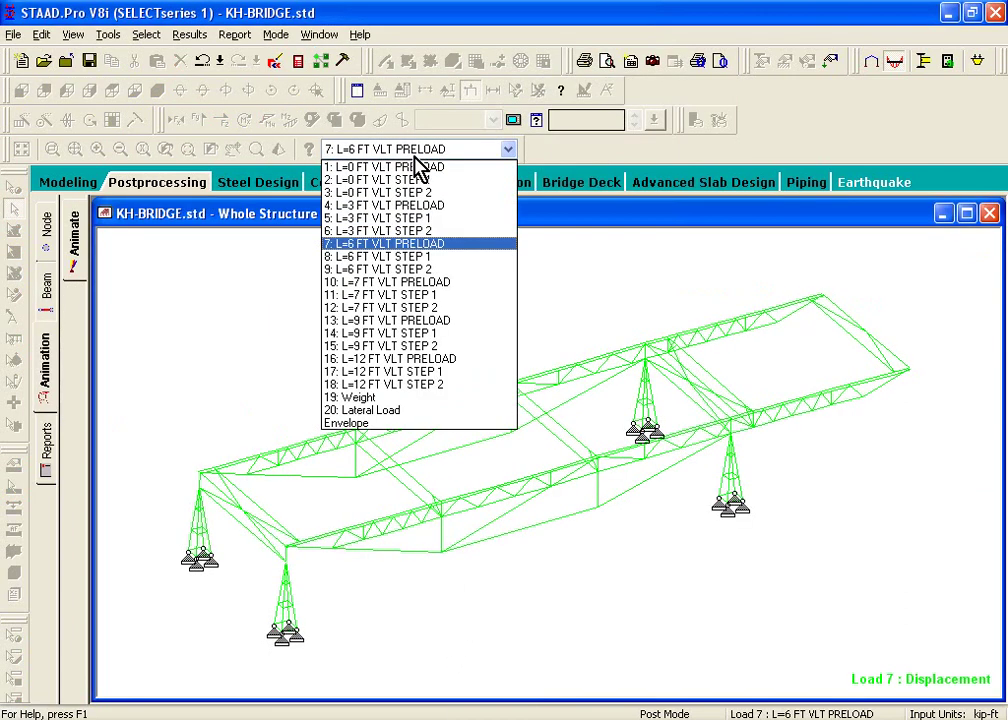
left_click(421, 257)
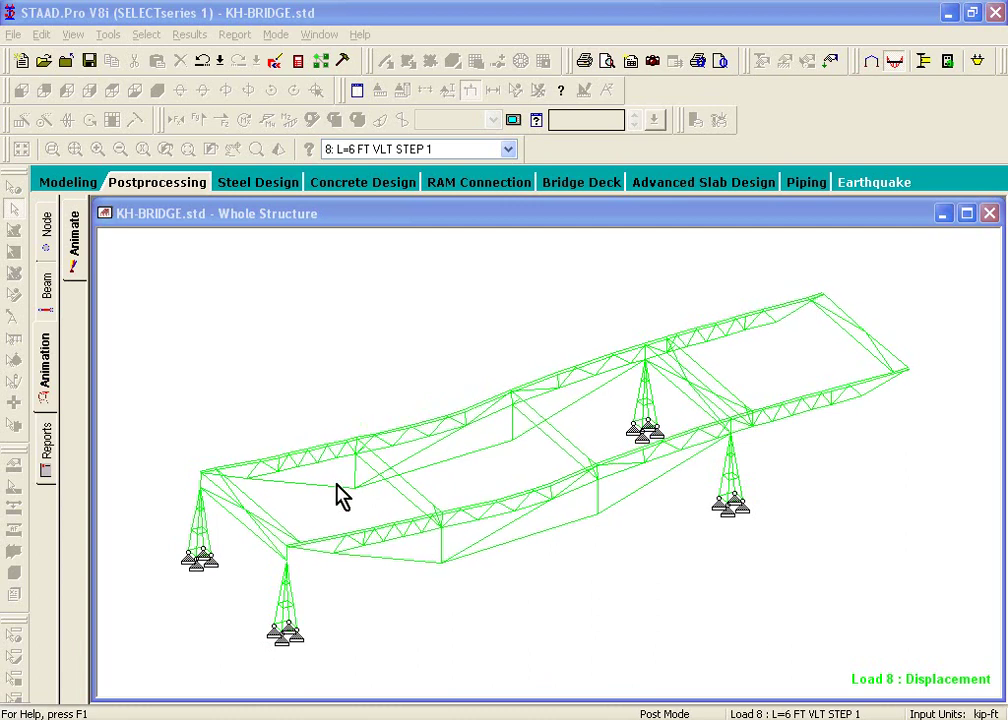
Step: Return to modeling mode and open the force limits settings in the structure's diagram options
left_click(66, 184)
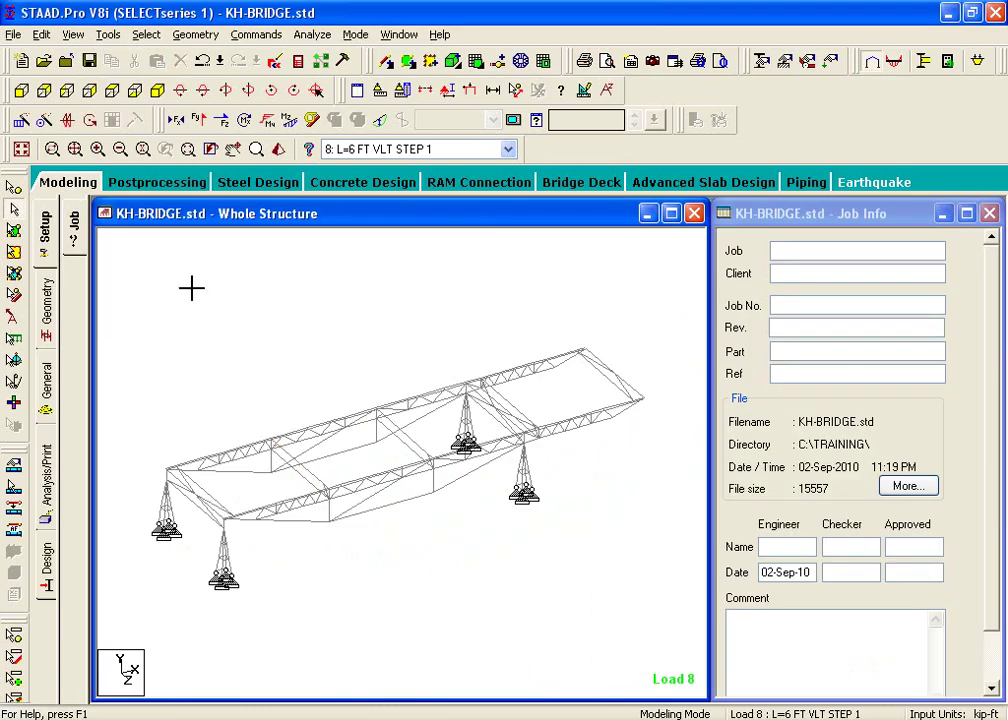
right_click(193, 290)
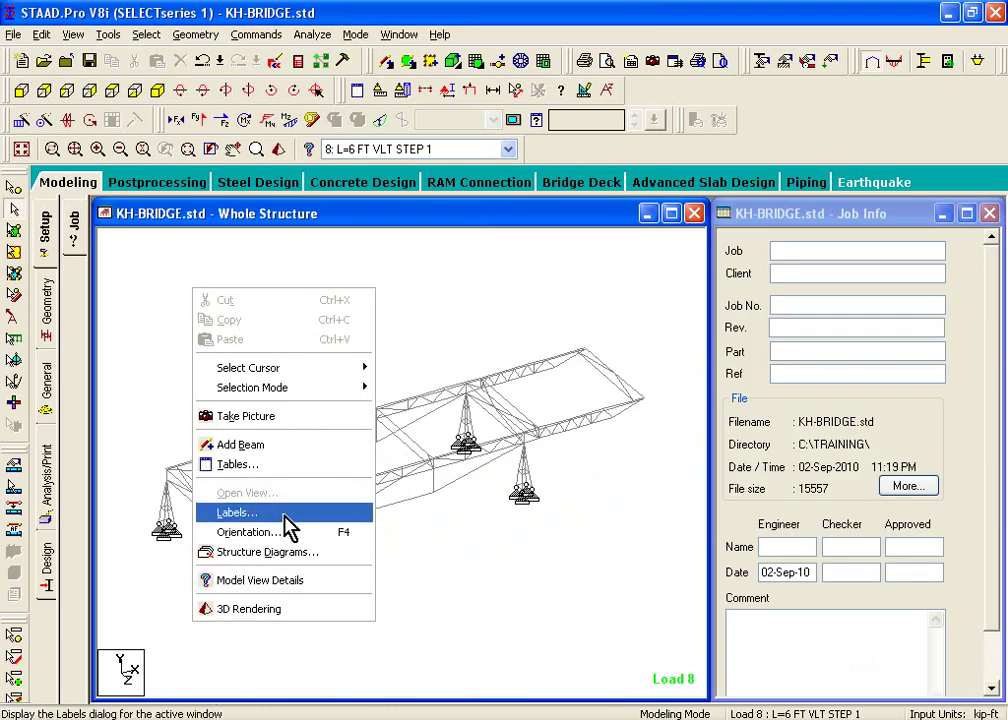
left_click(288, 527)
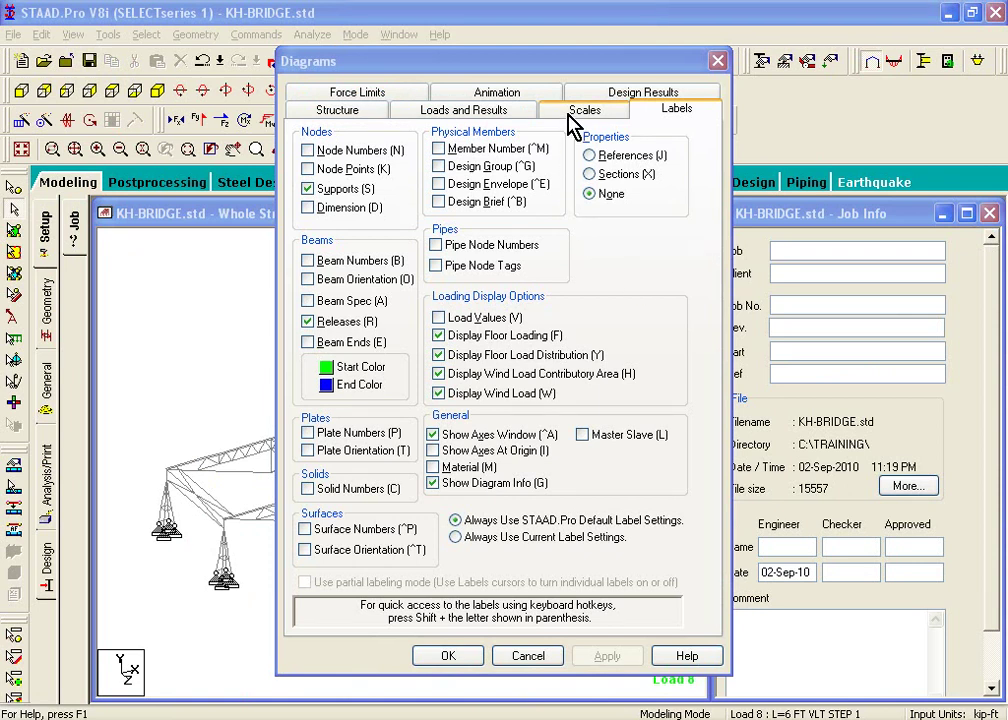
left_click(397, 111)
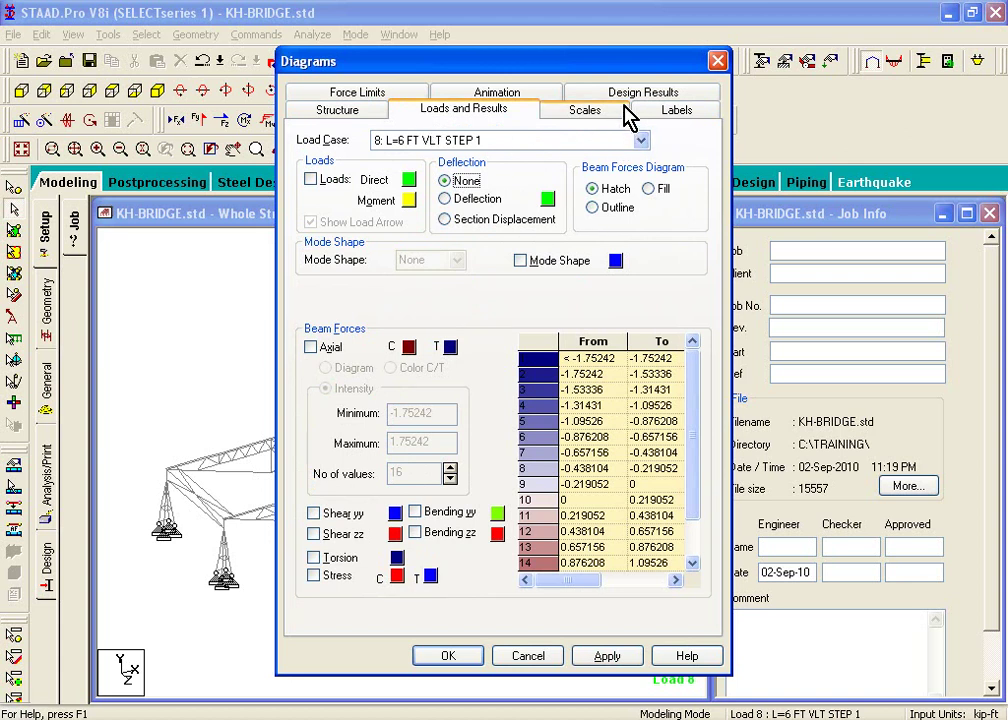
left_click(342, 94)
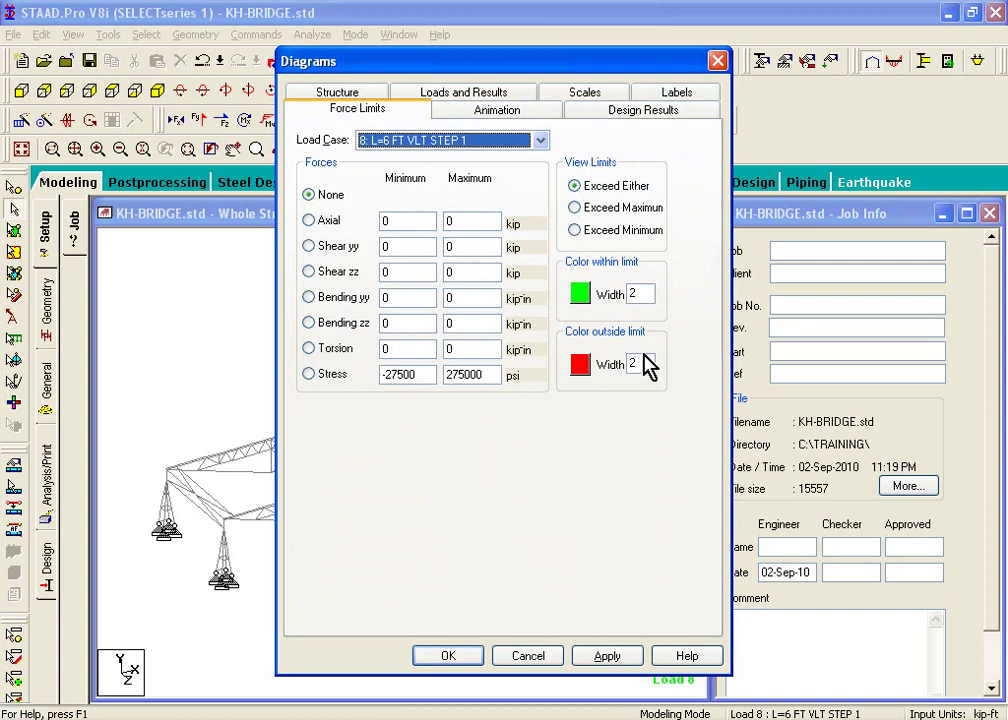
Step: Colour the members by stress limits with a minimum of -500 psi and a maximum of 500 psi for load case 8
left_click(310, 374)
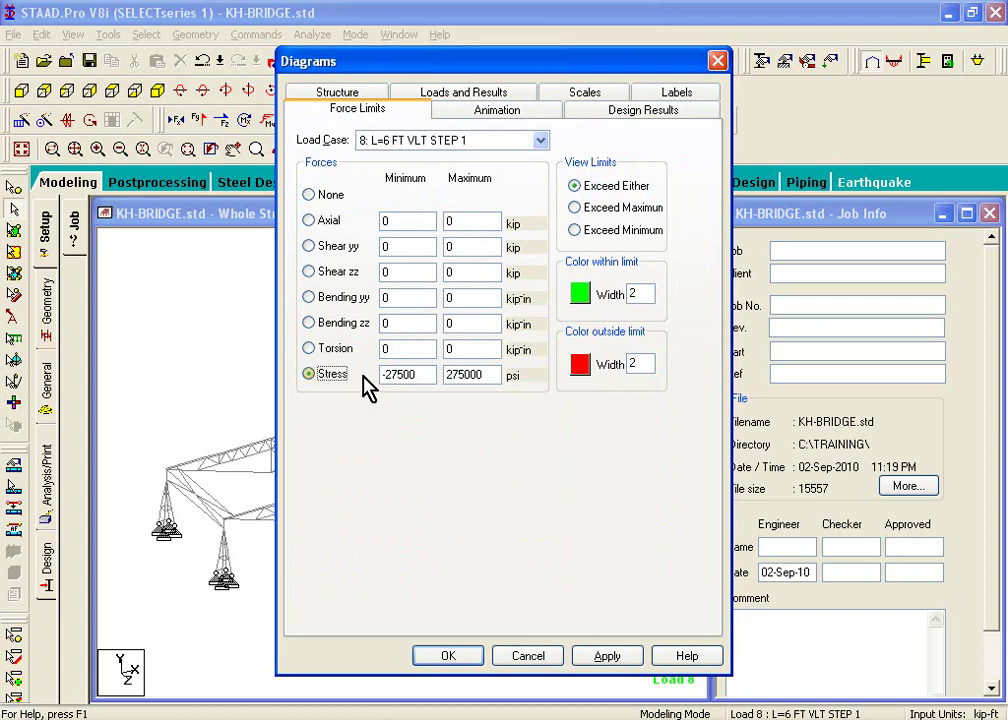
left_click_drag(418, 374, 389, 372)
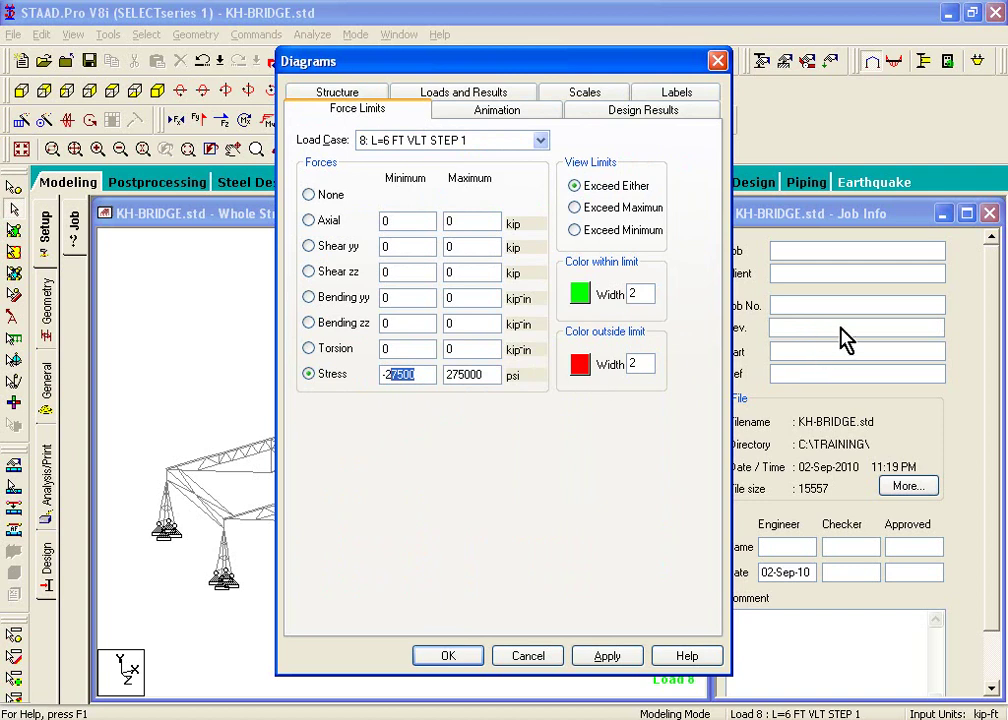
type("5")
key("Tab")
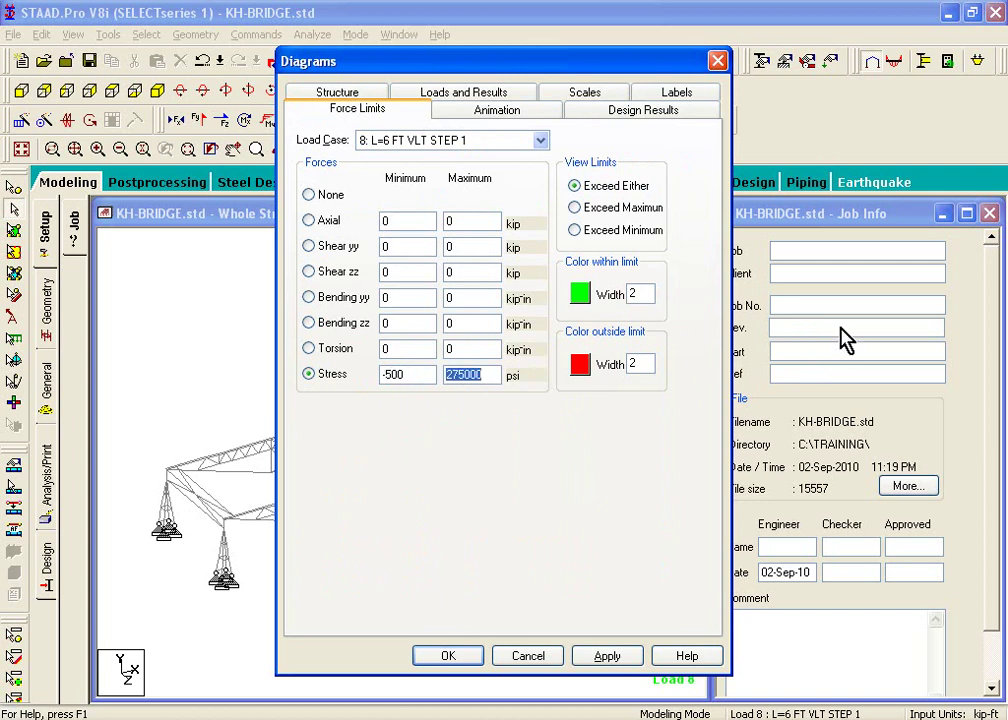
type("50")
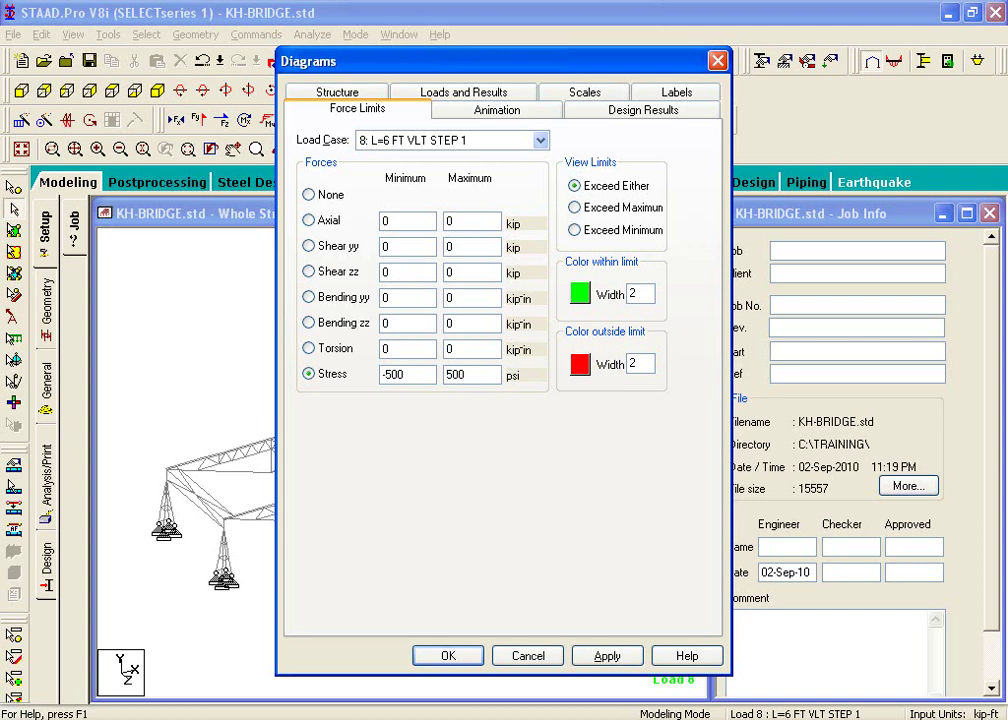
left_click(609, 658)
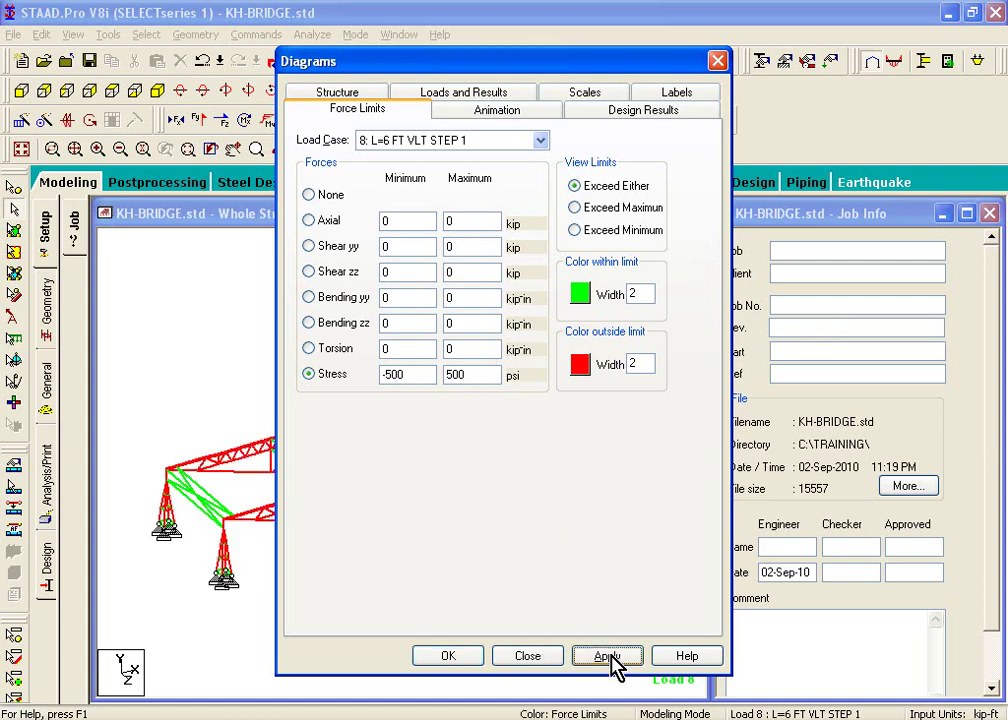
left_click(458, 656)
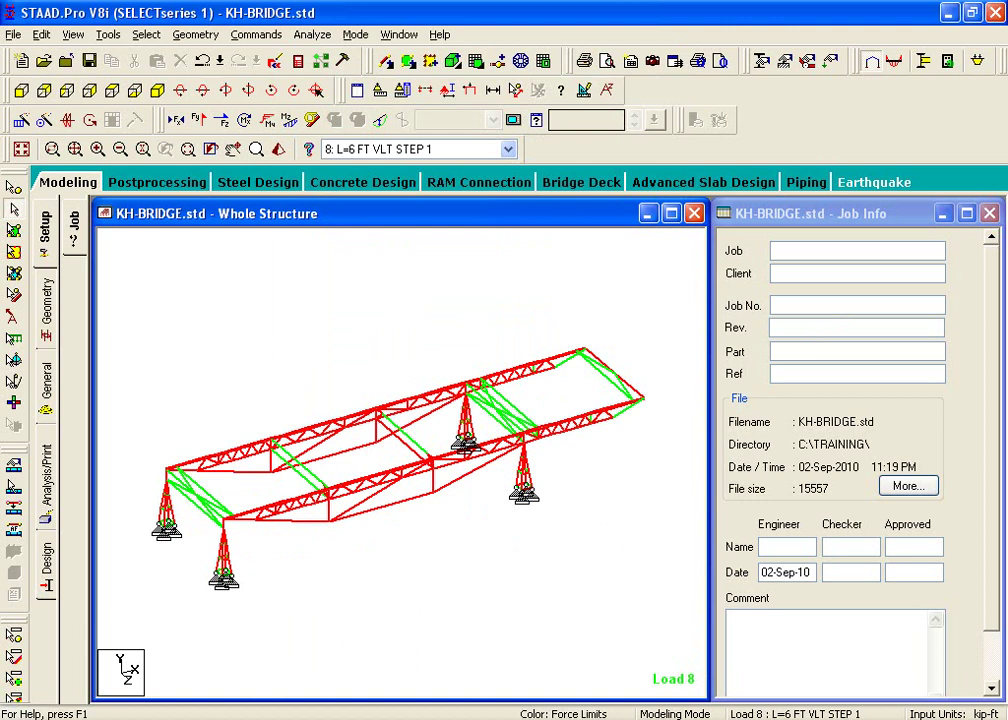
scroll(400, 460, "down", 1)
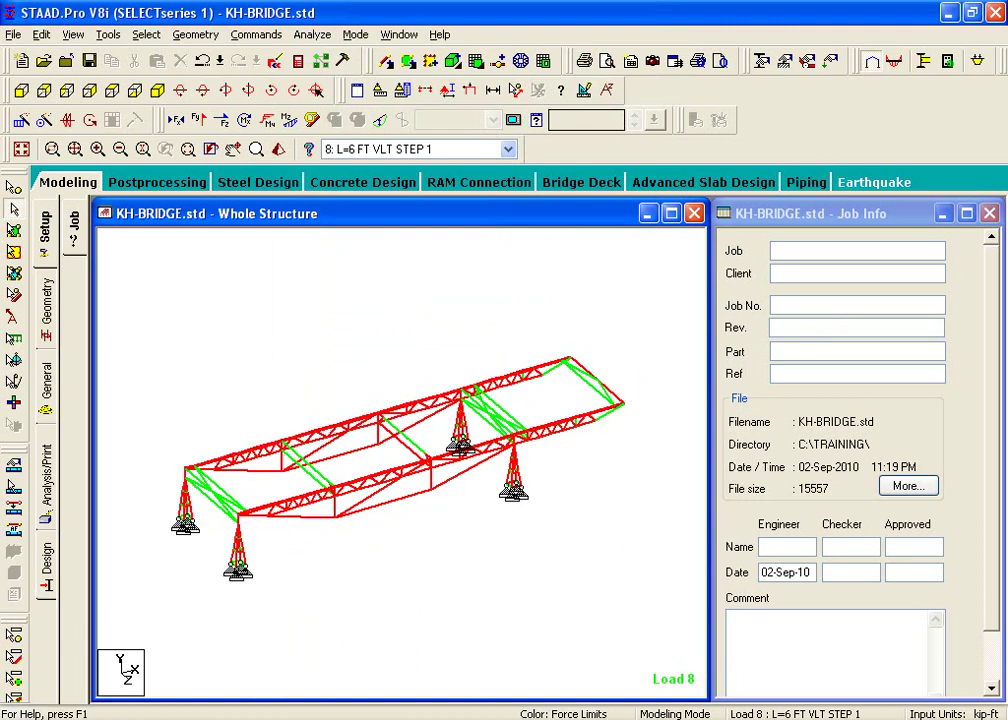